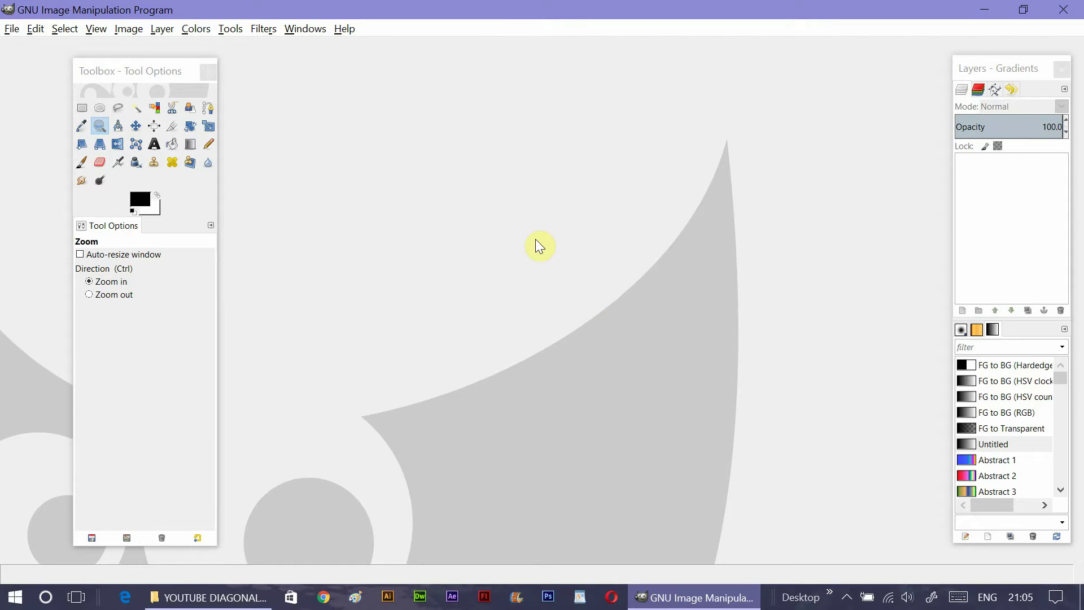
Start a new image at 100 × 100 px and expand its Advanced Options.
left_click_drag(158, 69, 163, 66)
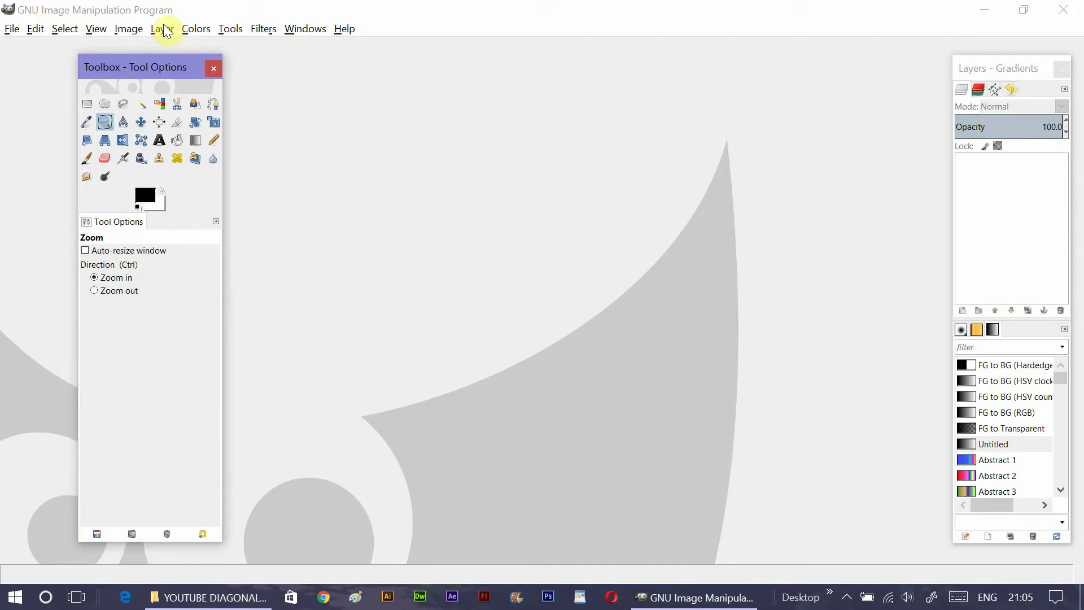
left_click(12, 30)
left_click(24, 46)
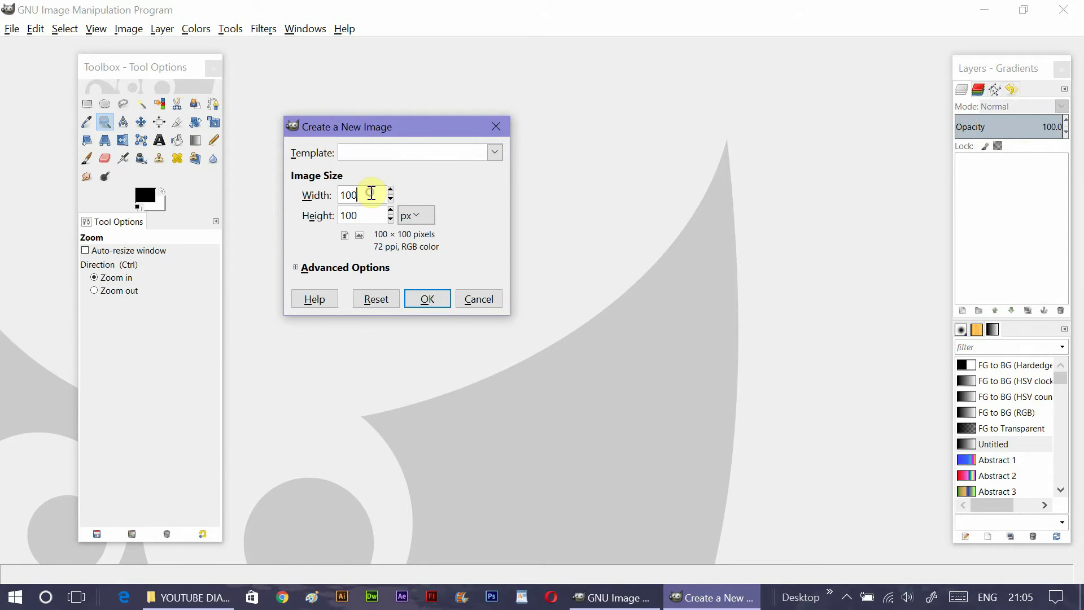
double_click(367, 194)
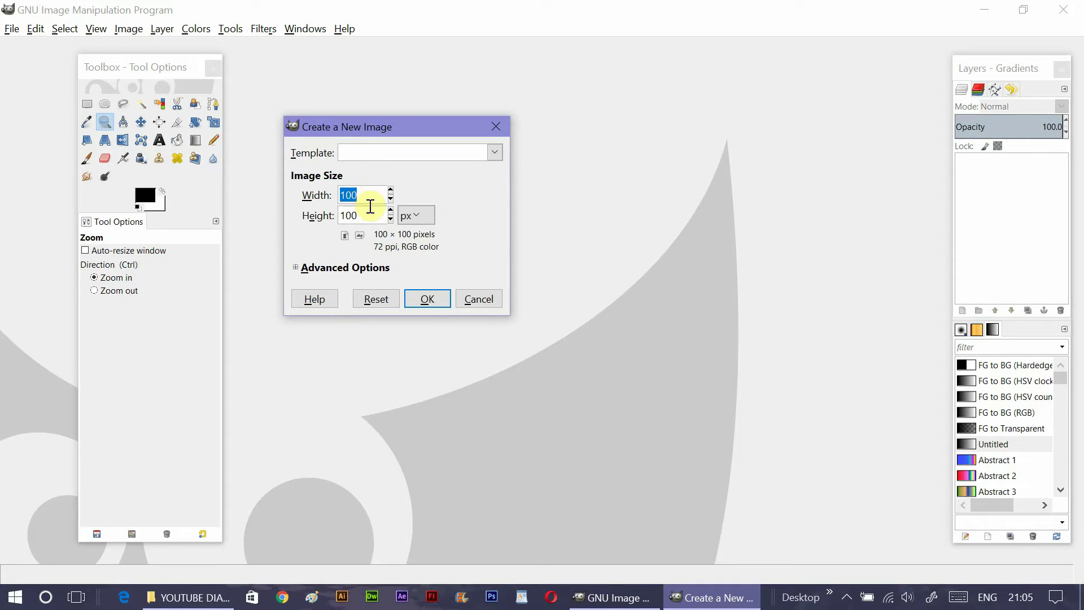
double_click(340, 215)
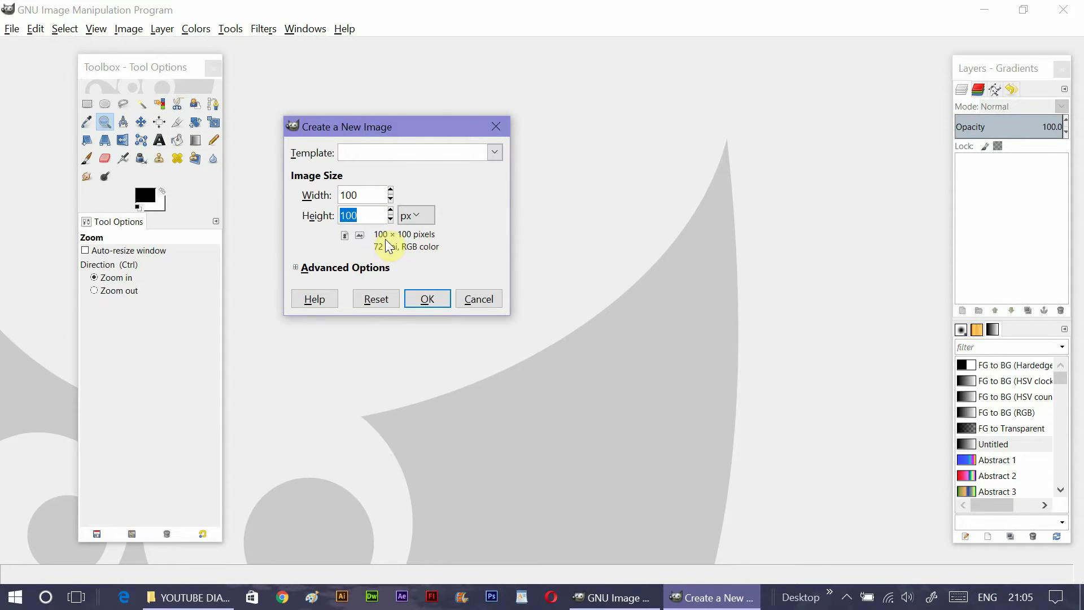
left_click(297, 268)
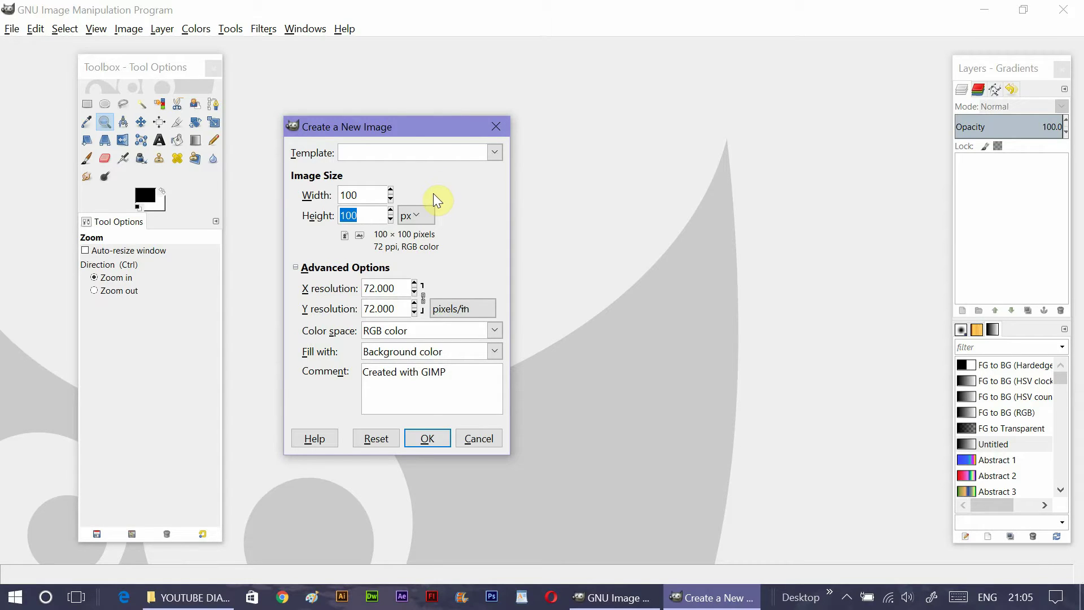
Create the 100 × 100 image and zoom the view to 800%.
left_click(427, 438)
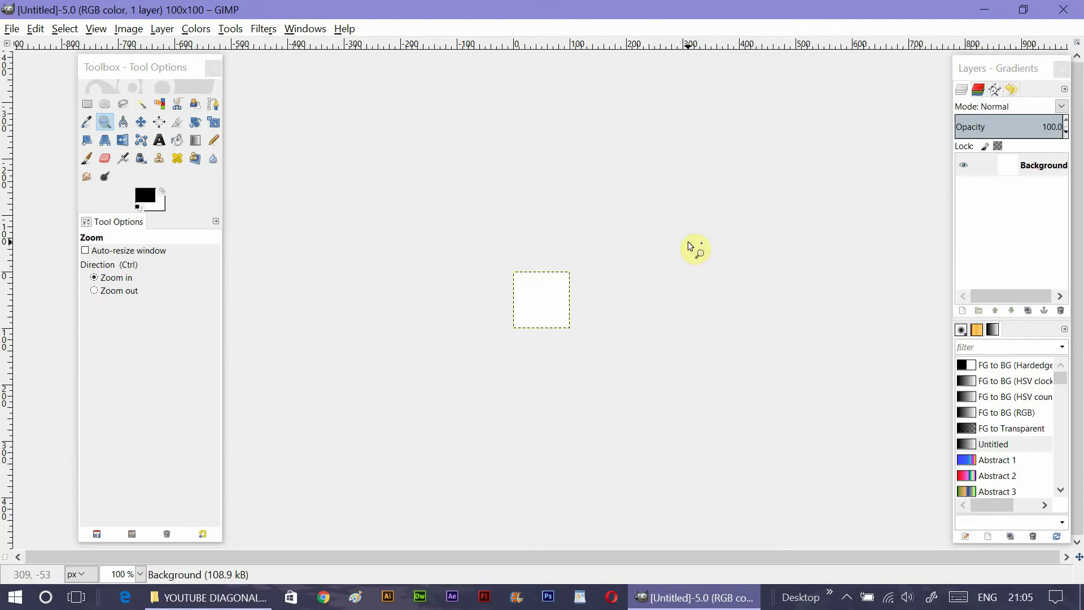
left_click(104, 122)
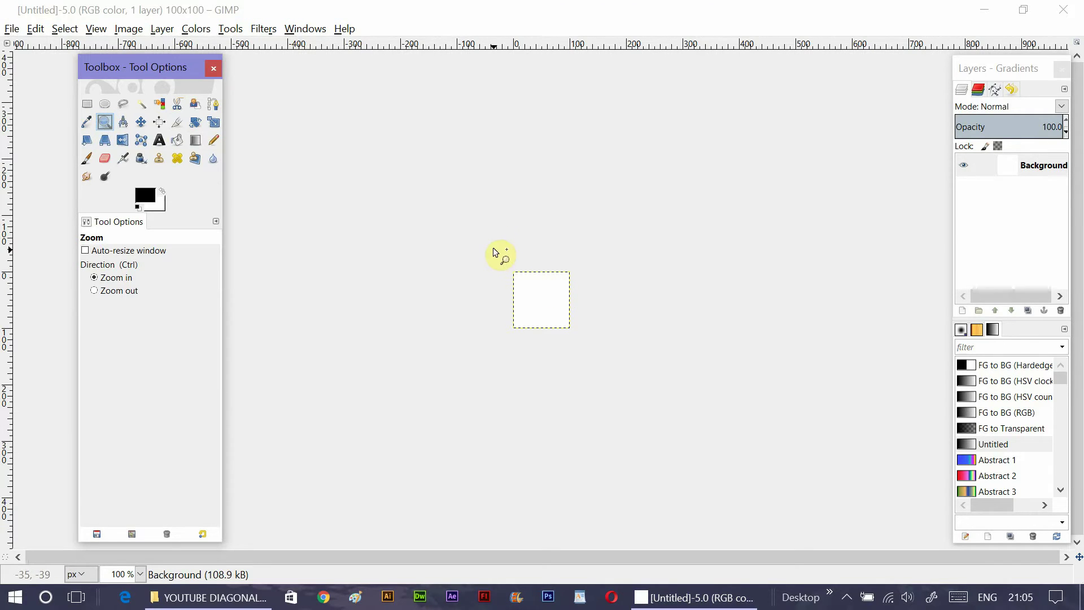
left_click_drag(490, 233, 601, 361)
left_click(571, 300)
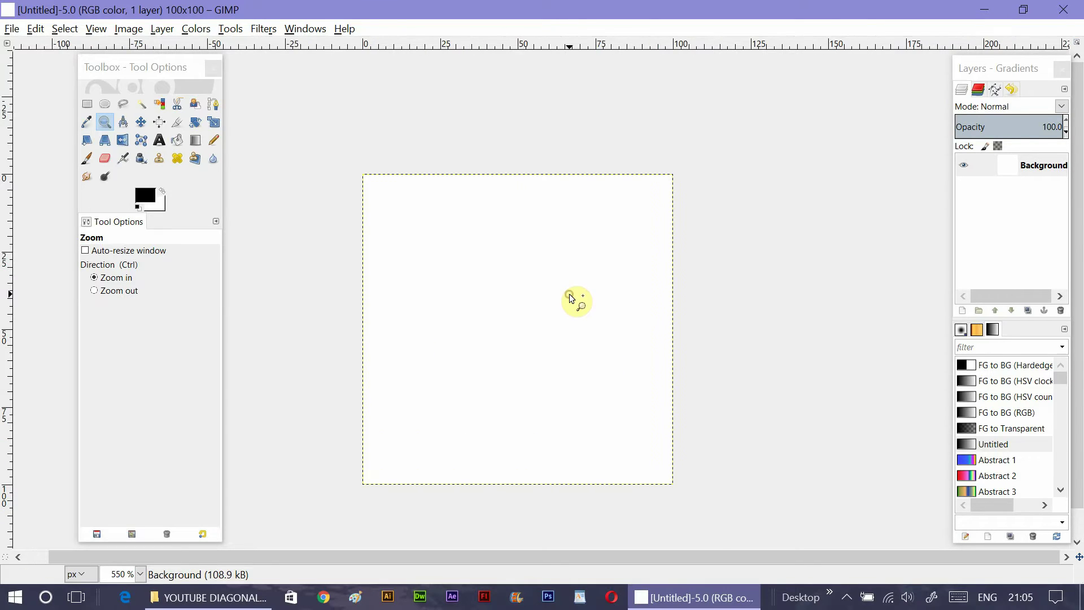
left_click(571, 299)
left_click(1072, 195)
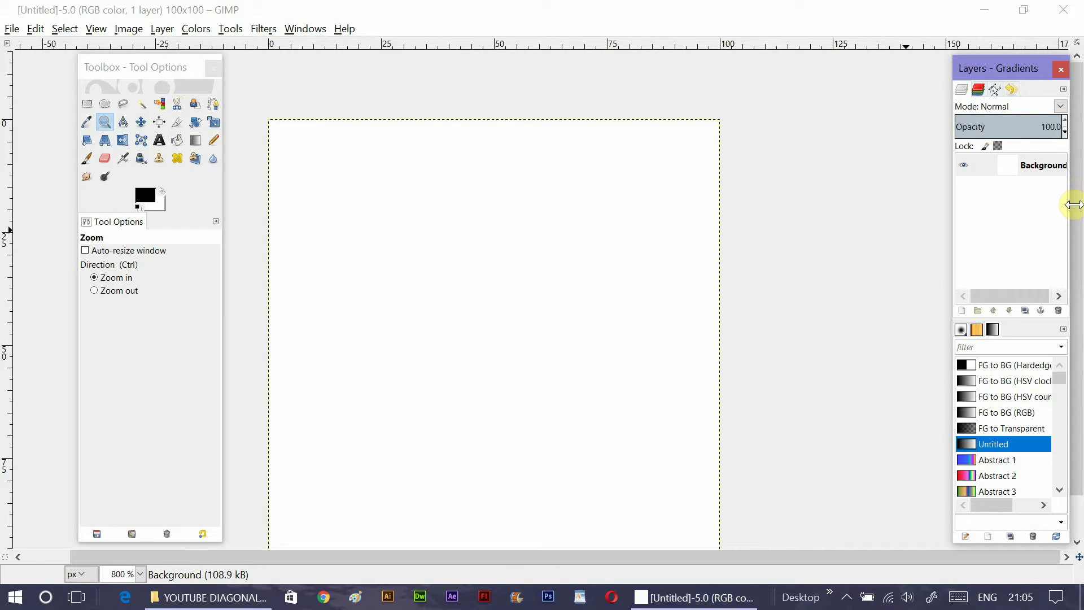
left_click(1077, 209)
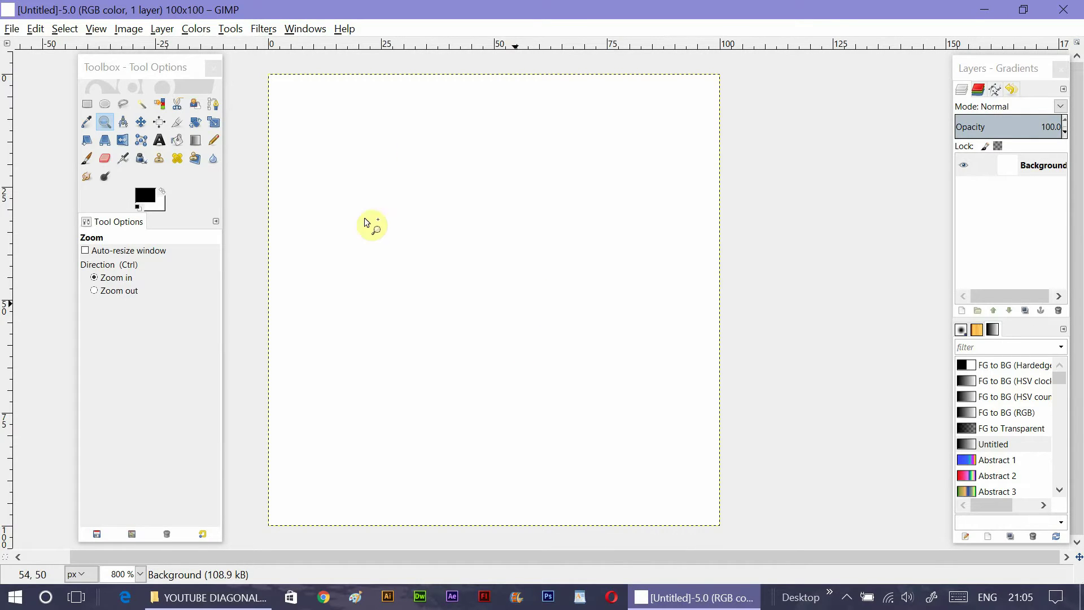
Set the foreground colour to pink and bucket-fill the whole canvas with it.
left_click(145, 195)
left_click(500, 171)
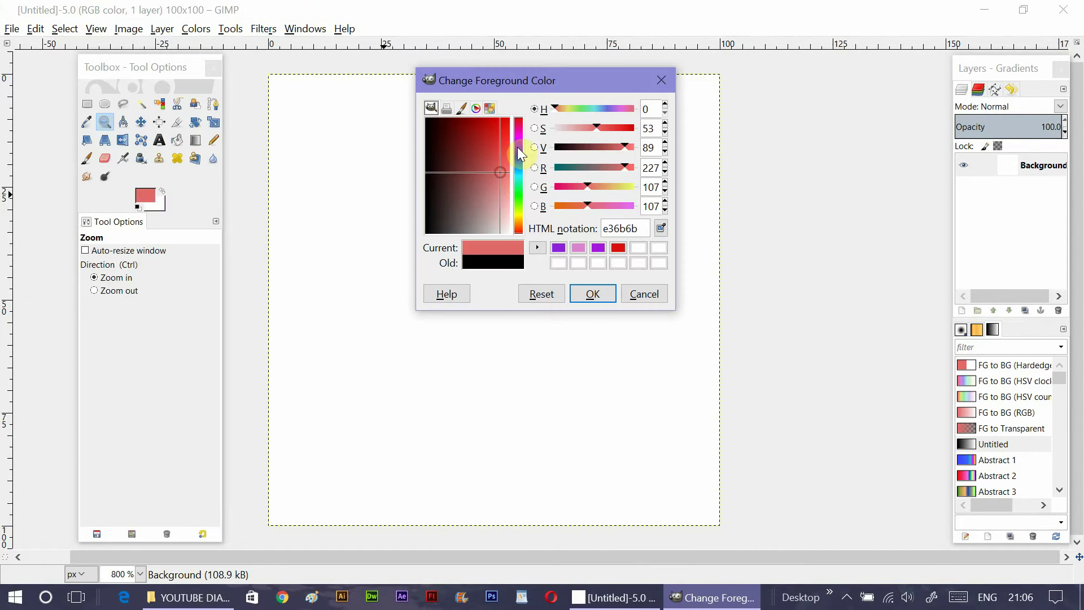
left_click_drag(520, 154, 519, 127)
left_click(590, 294)
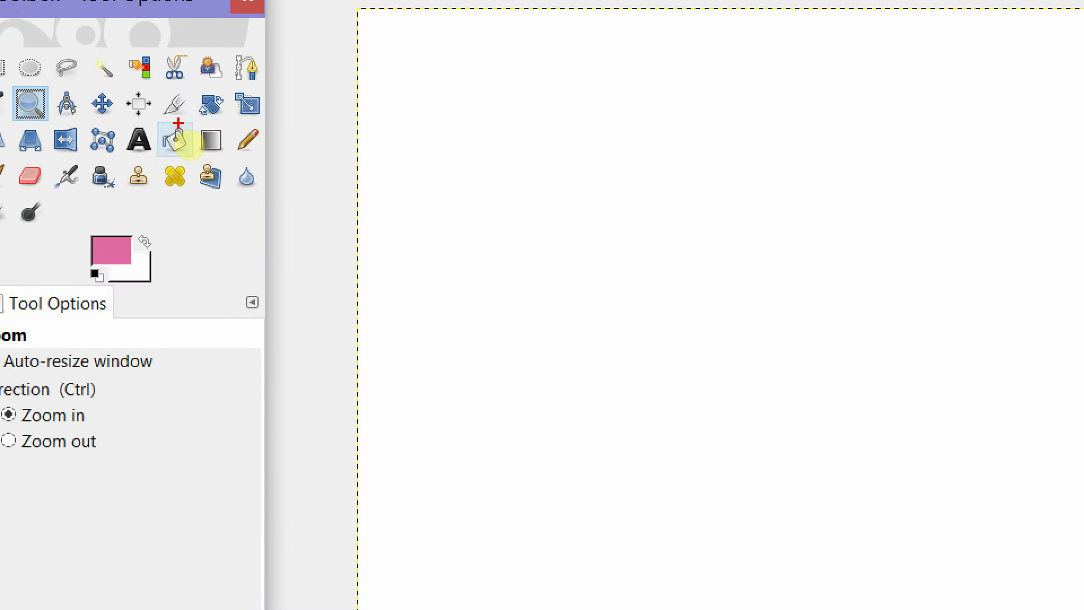
left_click(175, 140)
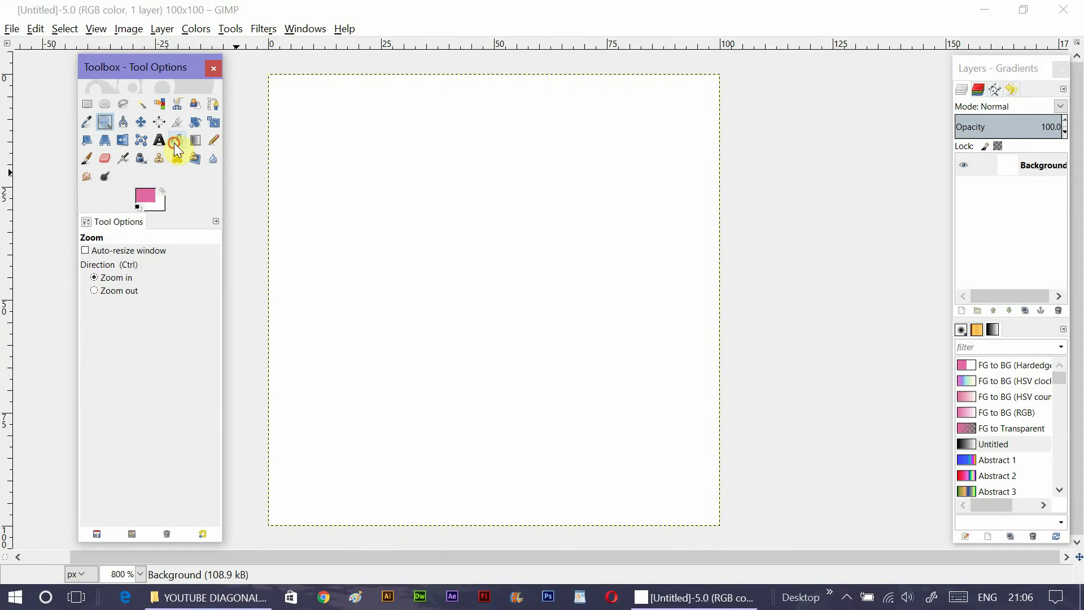
left_click(509, 264)
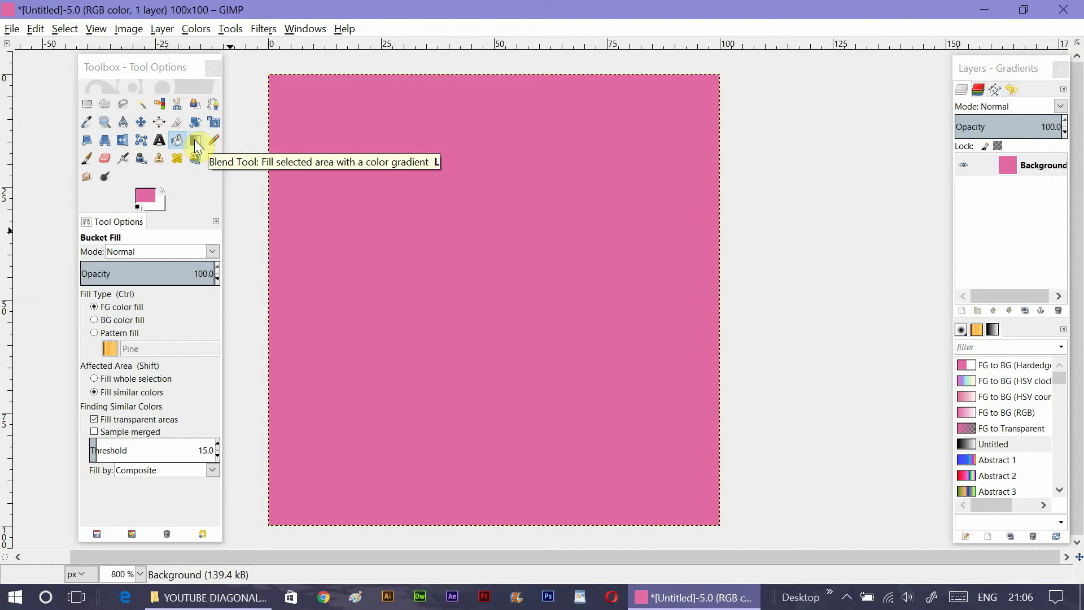
Activate the Blend tool and show the available gradients as a docked list.
key("ctrl")
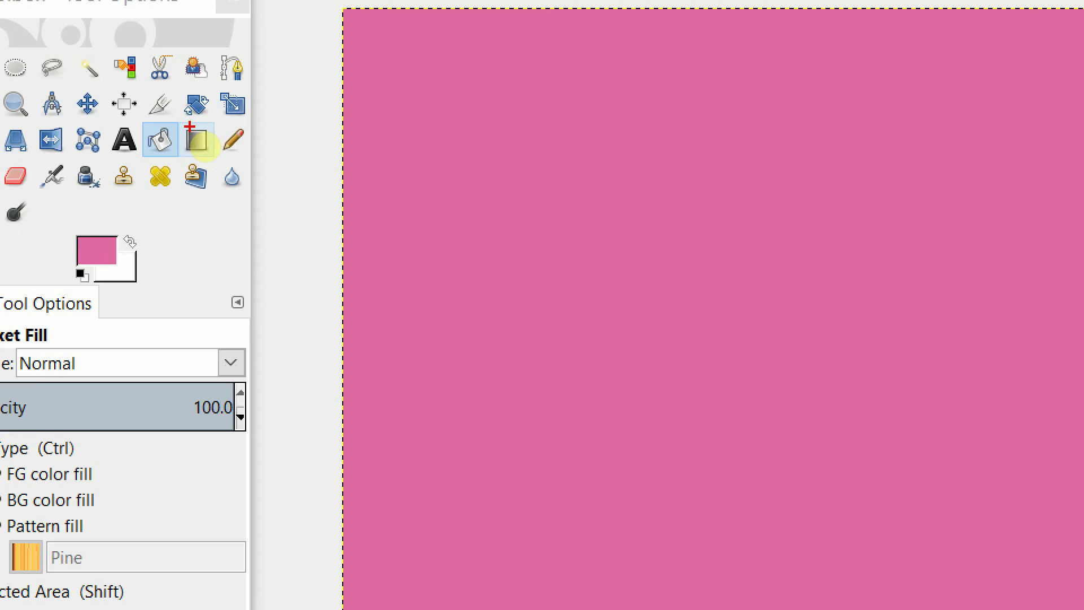
left_click(195, 143)
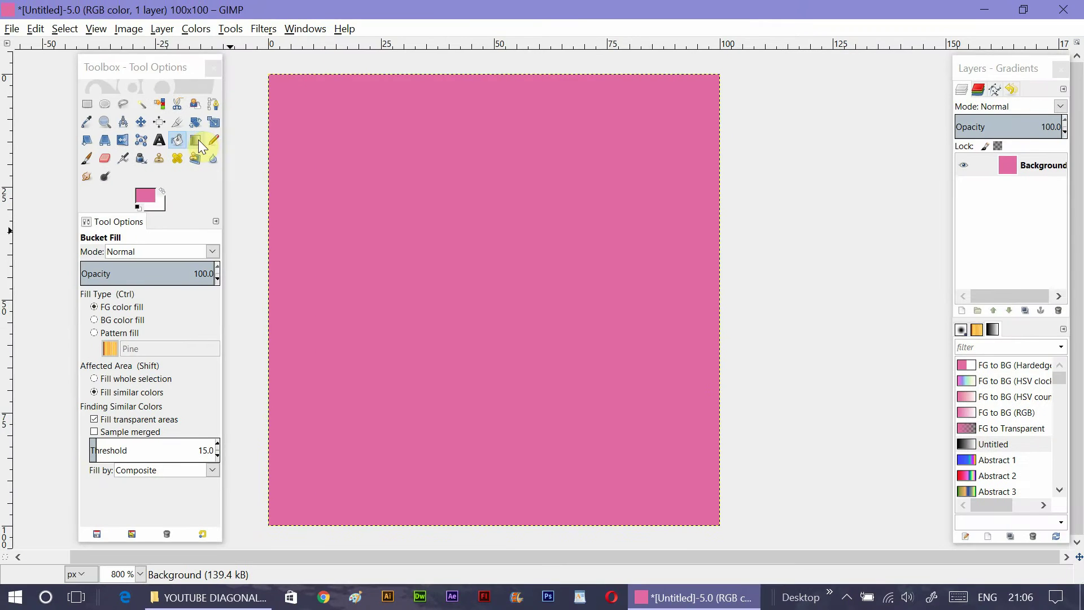
left_click(205, 141)
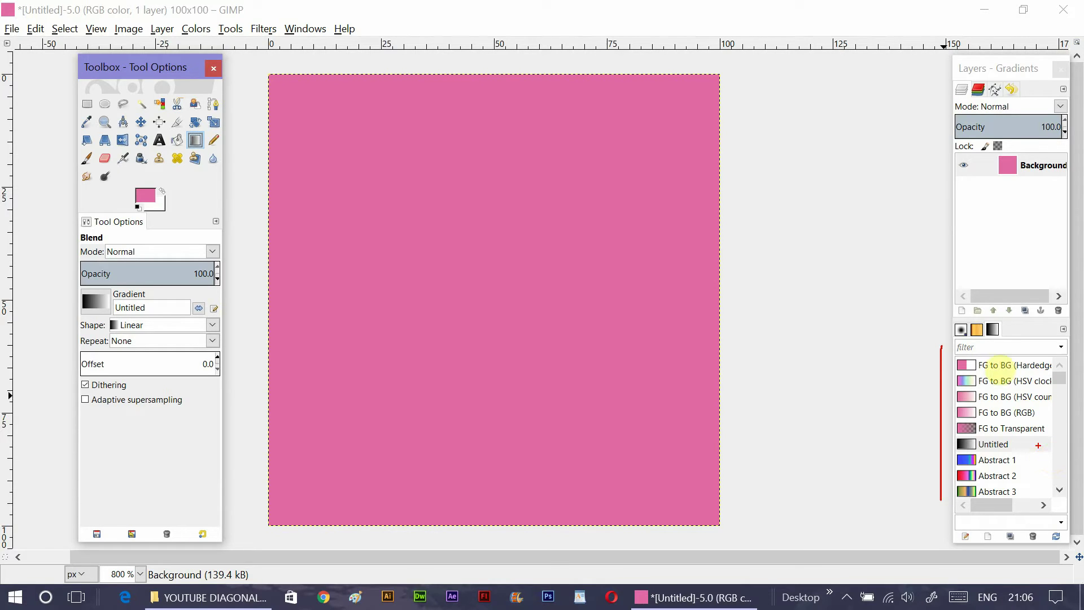
left_click(96, 303)
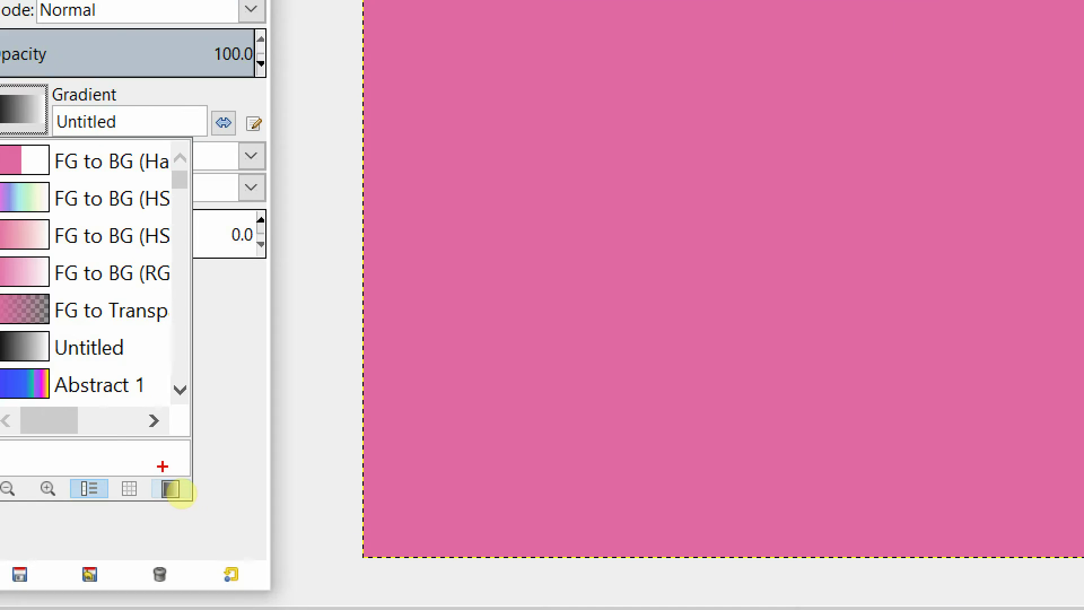
mouse_move(169, 460)
left_mouse_down()
mouse_move(152, 495)
mouse_move(178, 511)
mouse_move(180, 462)
left_mouse_up()
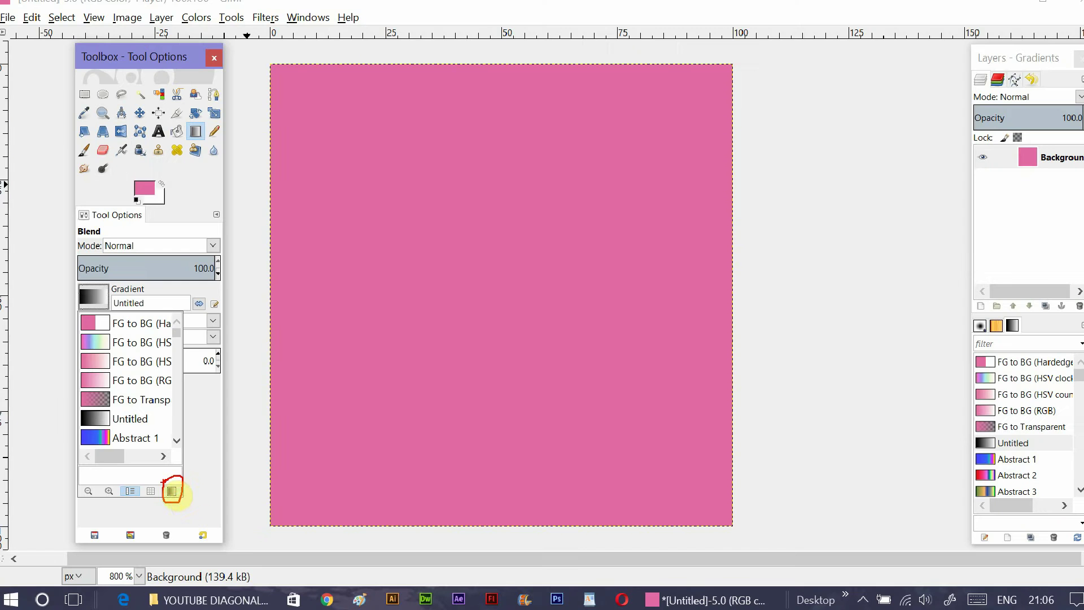
left_click(171, 489)
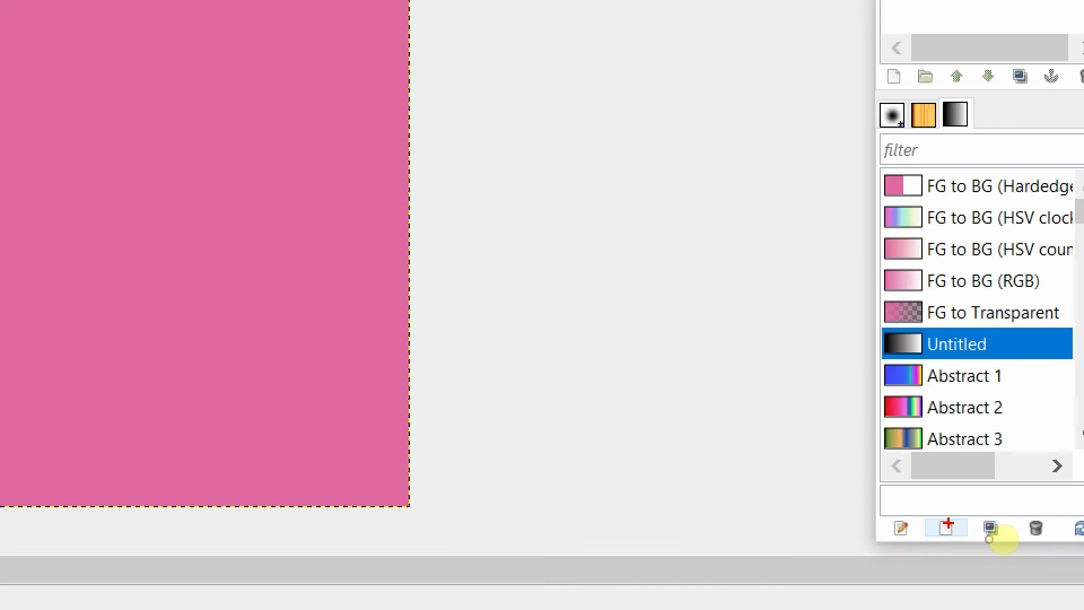
mouse_move(989, 525)
left_mouse_down()
mouse_move(979, 527)
mouse_move(989, 545)
mouse_move(1002, 536)
left_mouse_up()
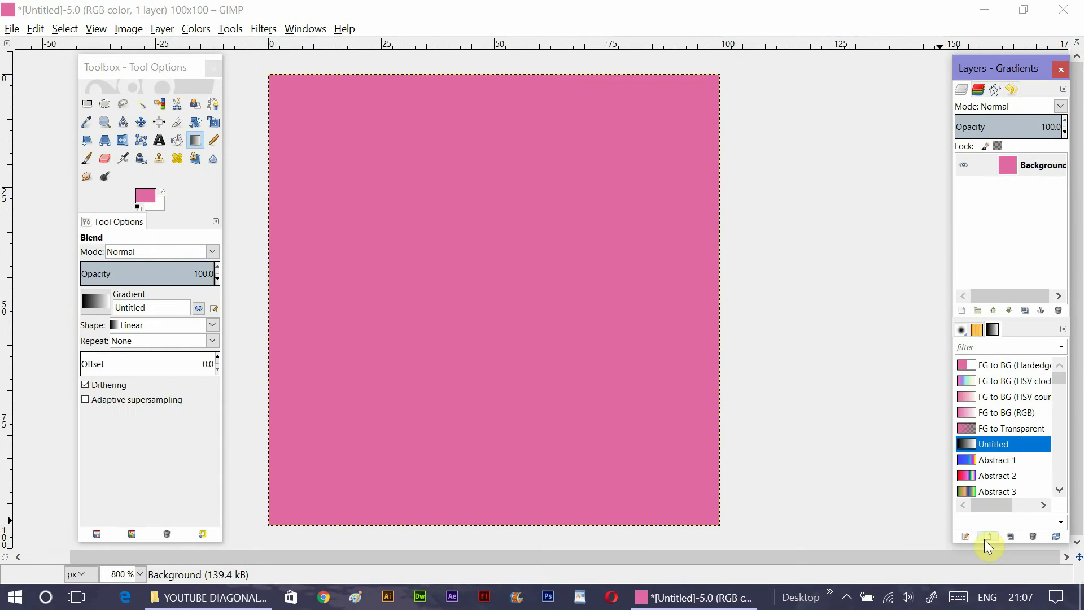
Create a new gradient and enlarge the Gradient Editor over the canvas.
left_click(987, 537)
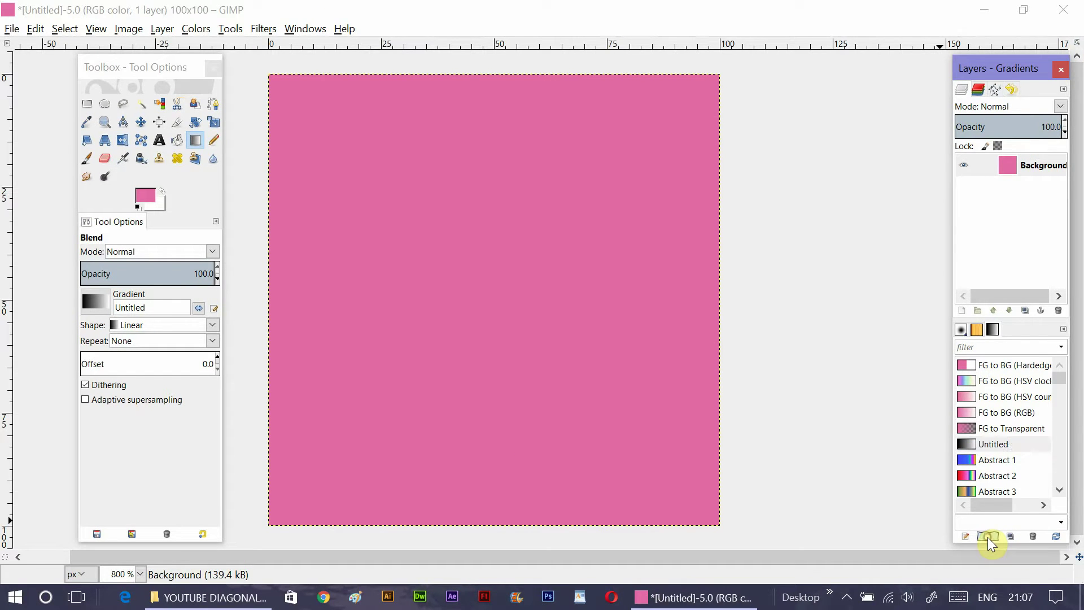
left_click_drag(988, 385, 528, 101)
left_click_drag(591, 198, 696, 202)
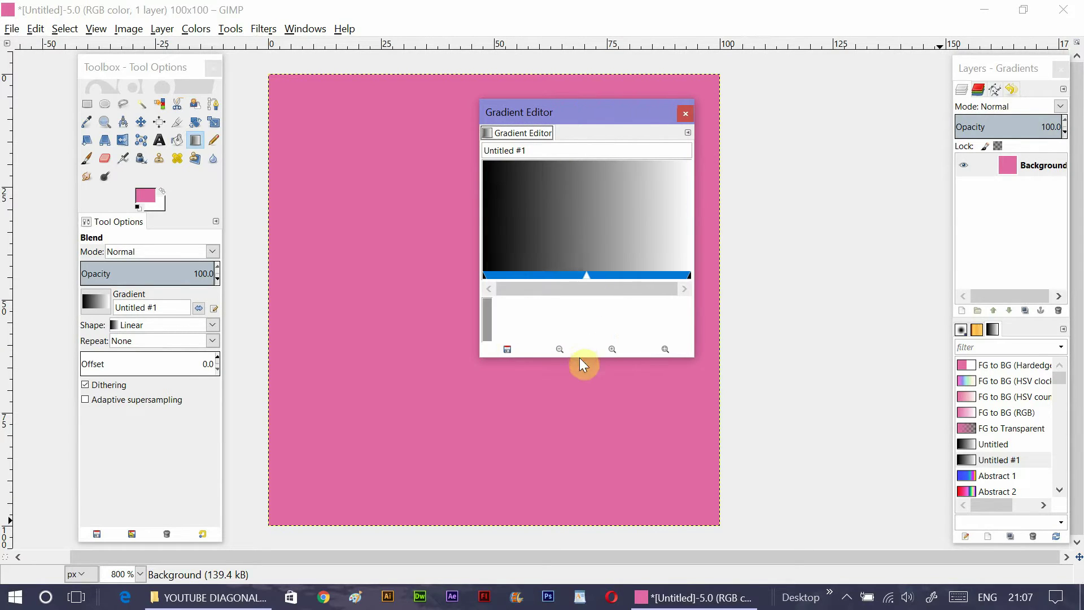
left_click_drag(579, 357, 584, 522)
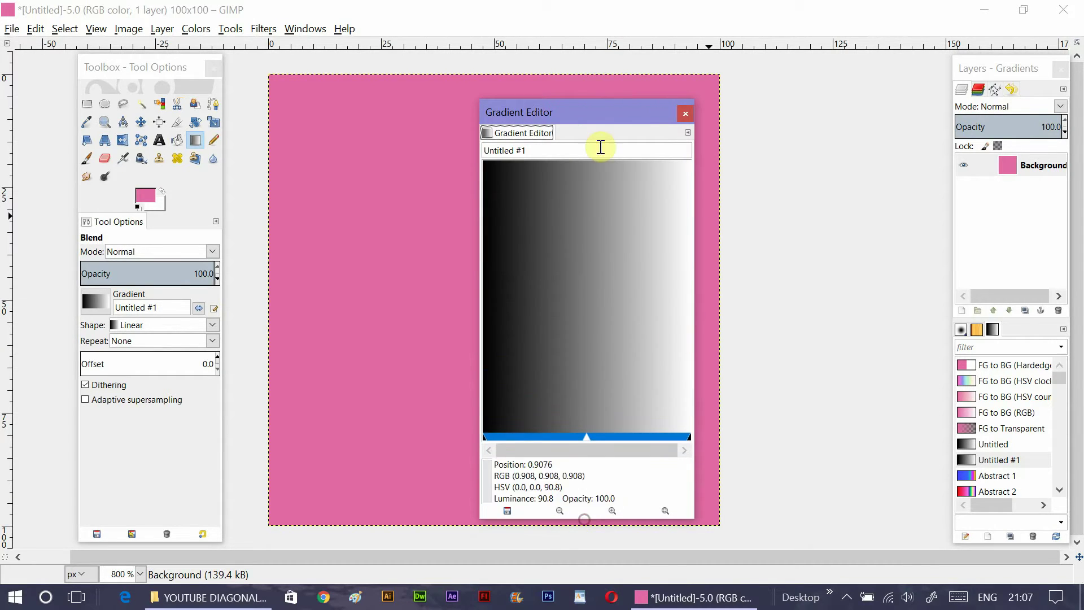
Replicate the black-to-white segment 4 times and select the first band.
right_click(543, 435)
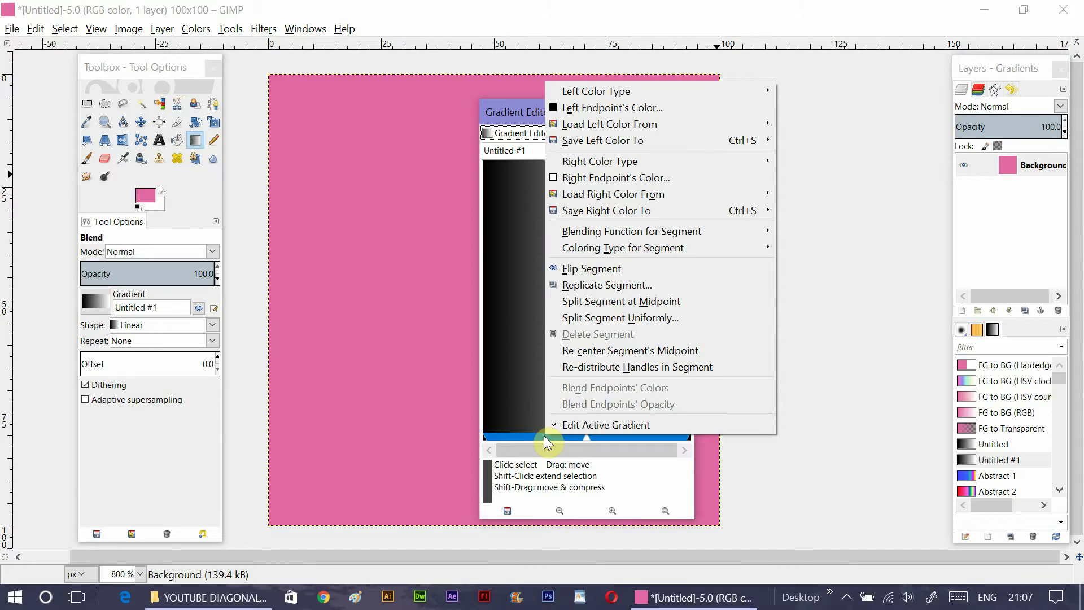
left_click(609, 285)
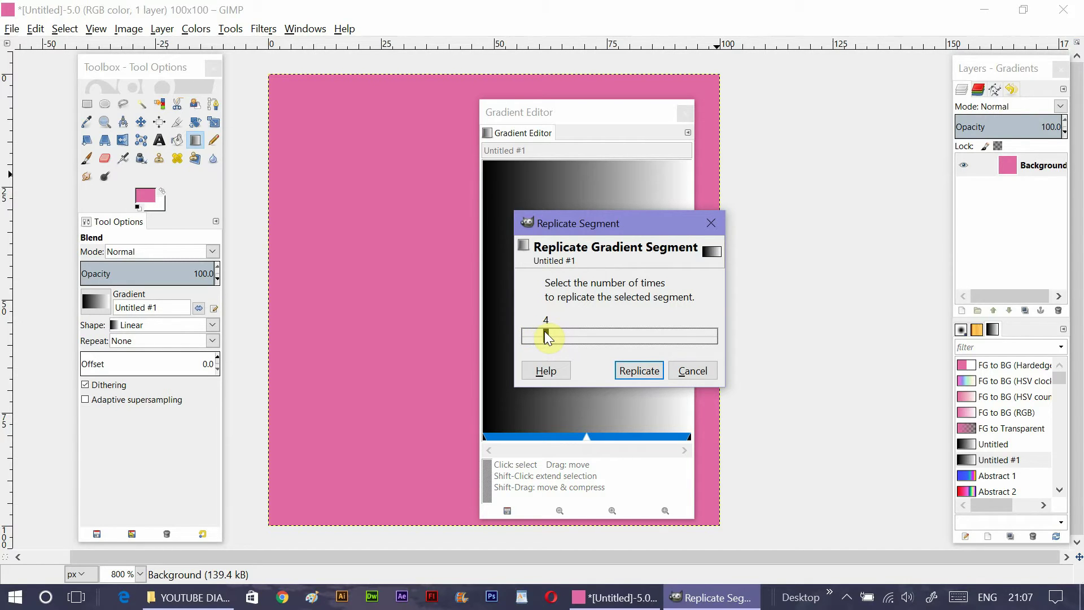
left_click(639, 370)
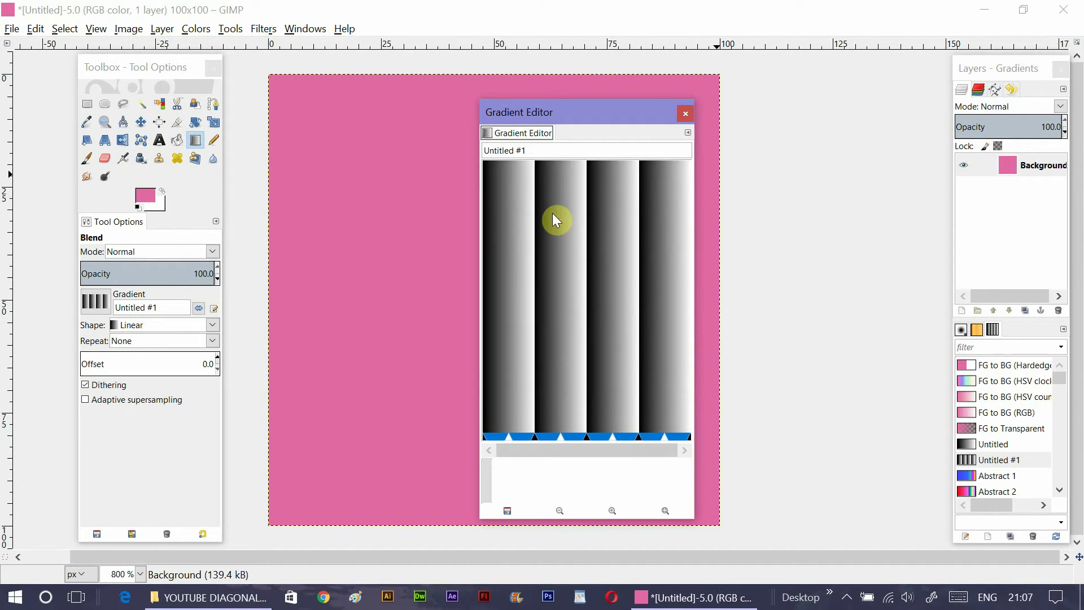
left_click(495, 436)
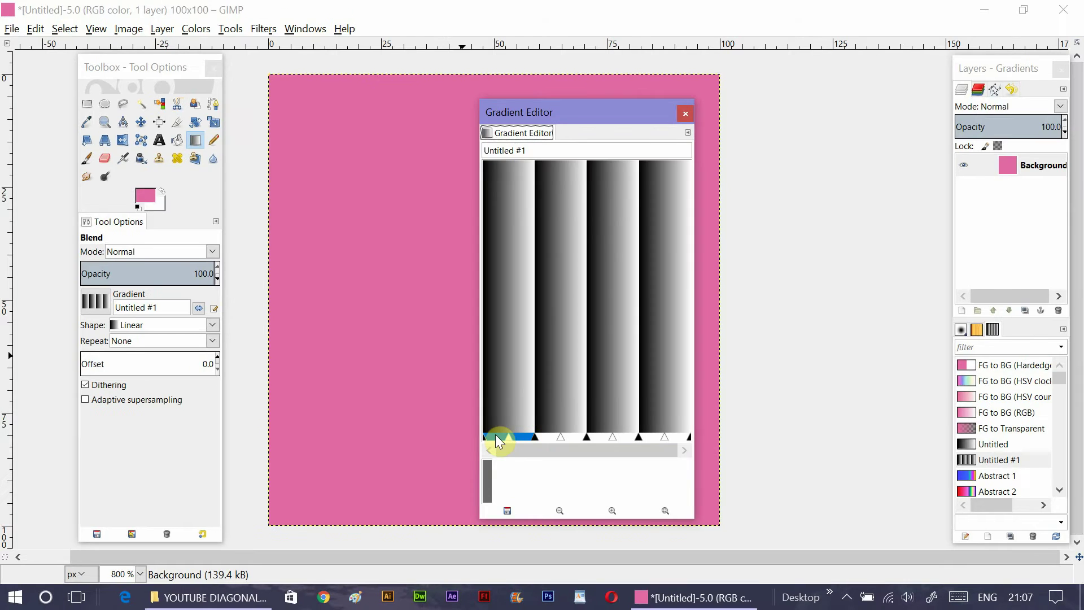
Make both ends of the first gradient band Foreground Color (Transparent).
right_click(495, 437)
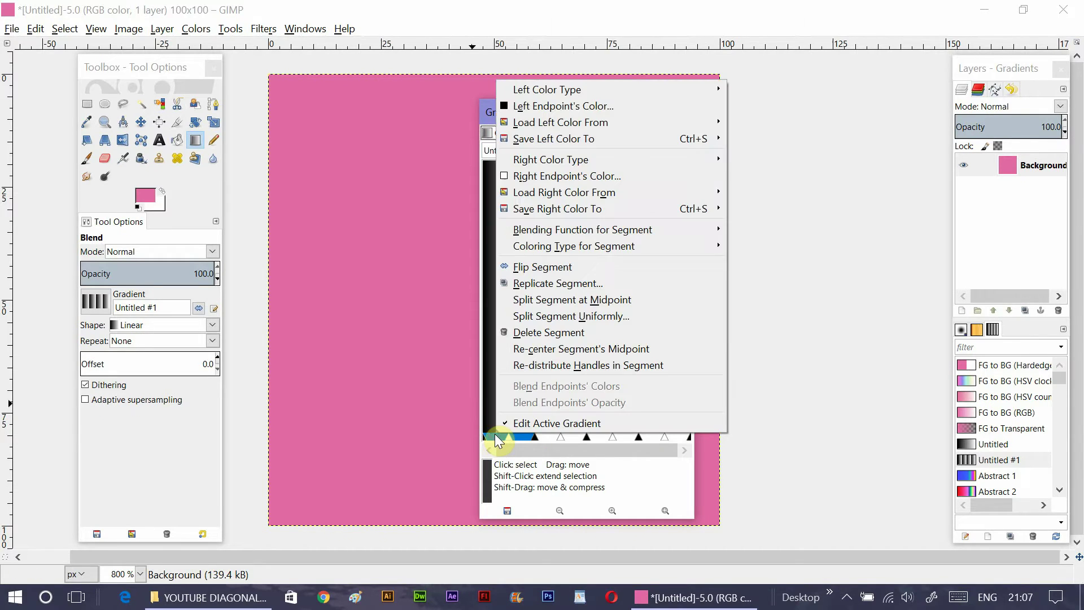
mouse_move(592, 91)
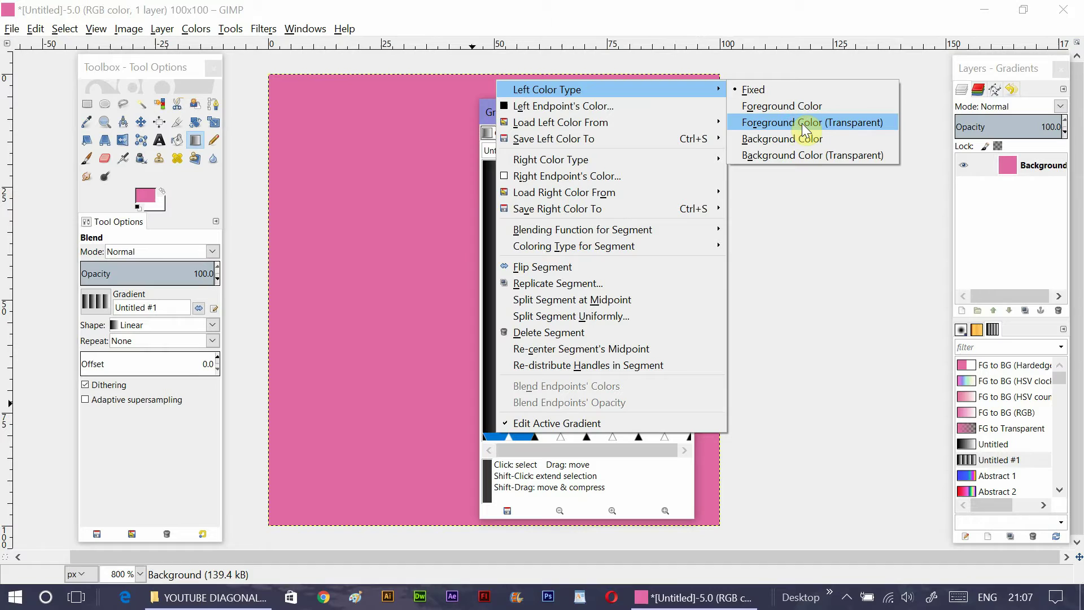
left_click(802, 123)
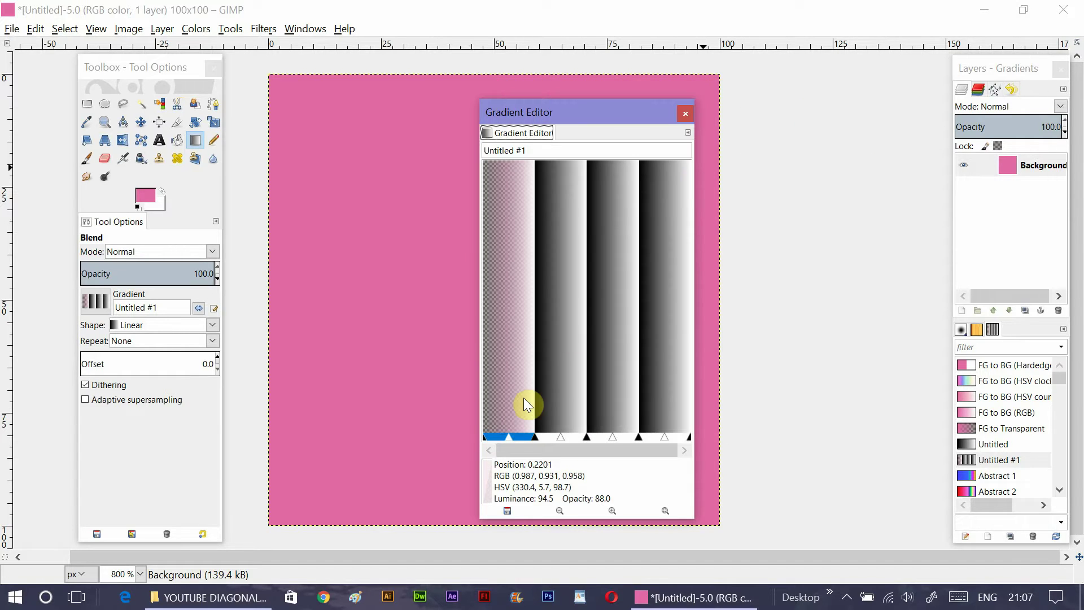
right_click(519, 436)
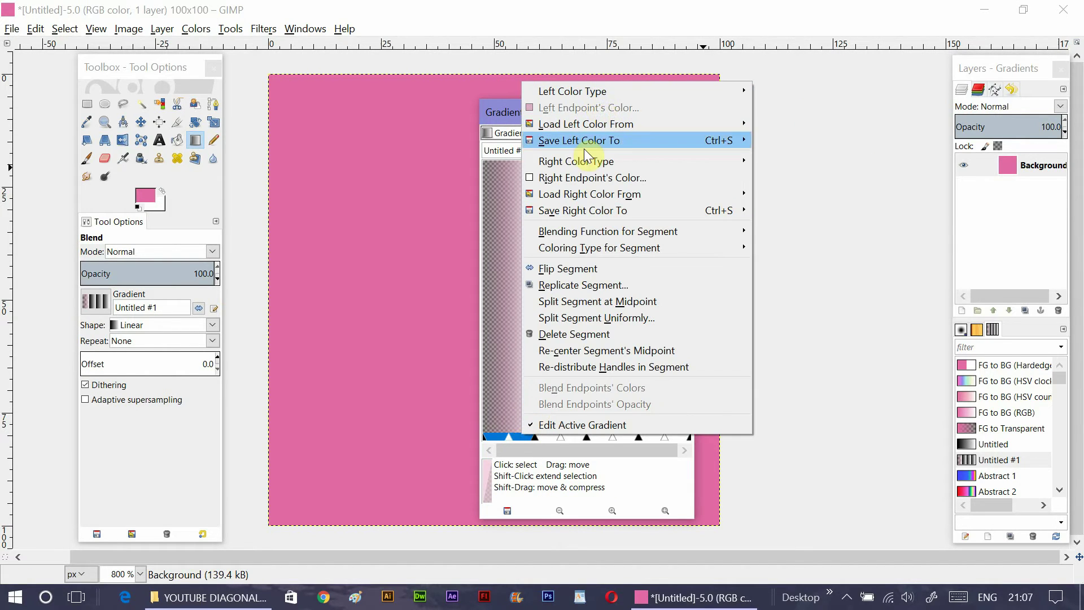
mouse_move(576, 162)
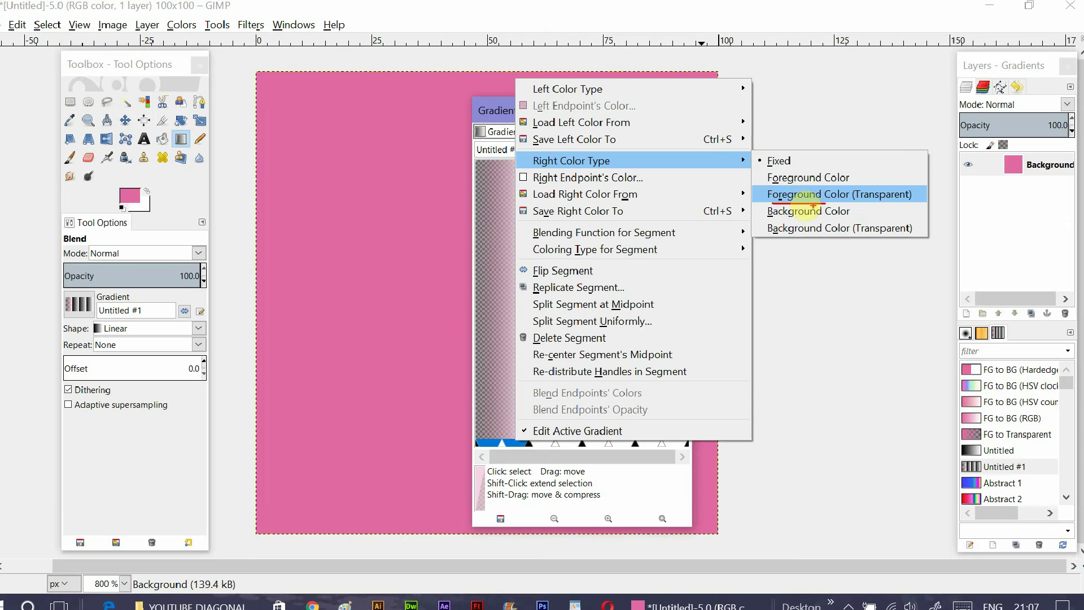
left_click(832, 209)
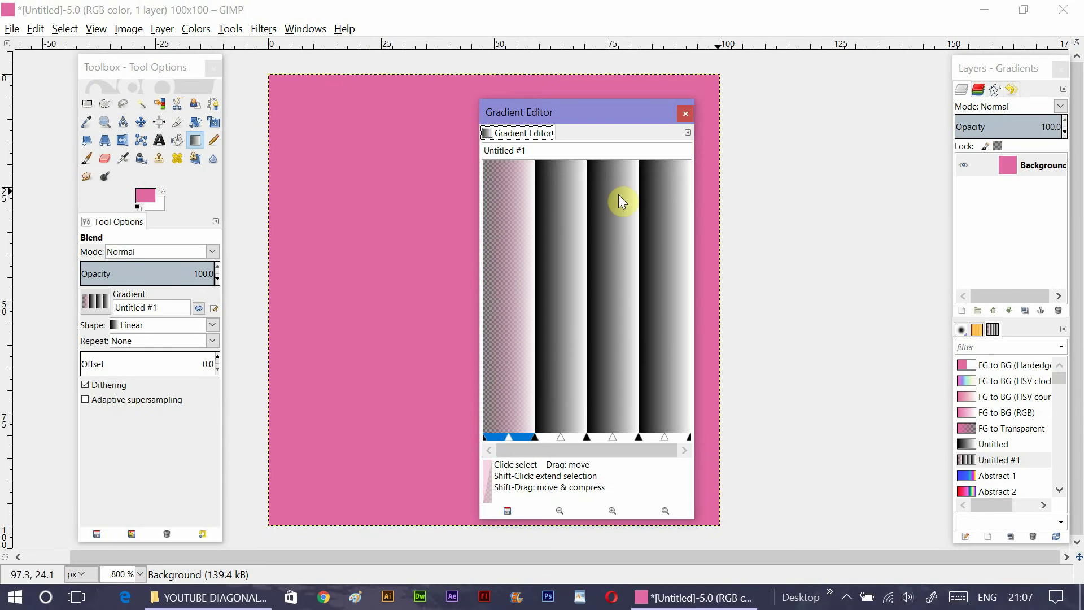
right_click(523, 444)
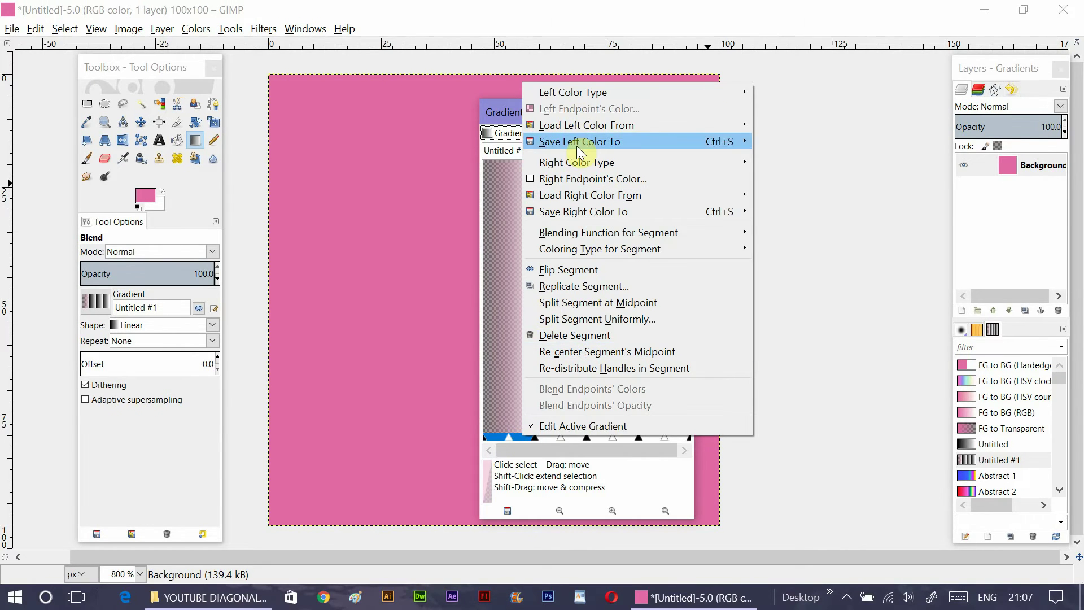
mouse_move(656, 162)
left_click(796, 195)
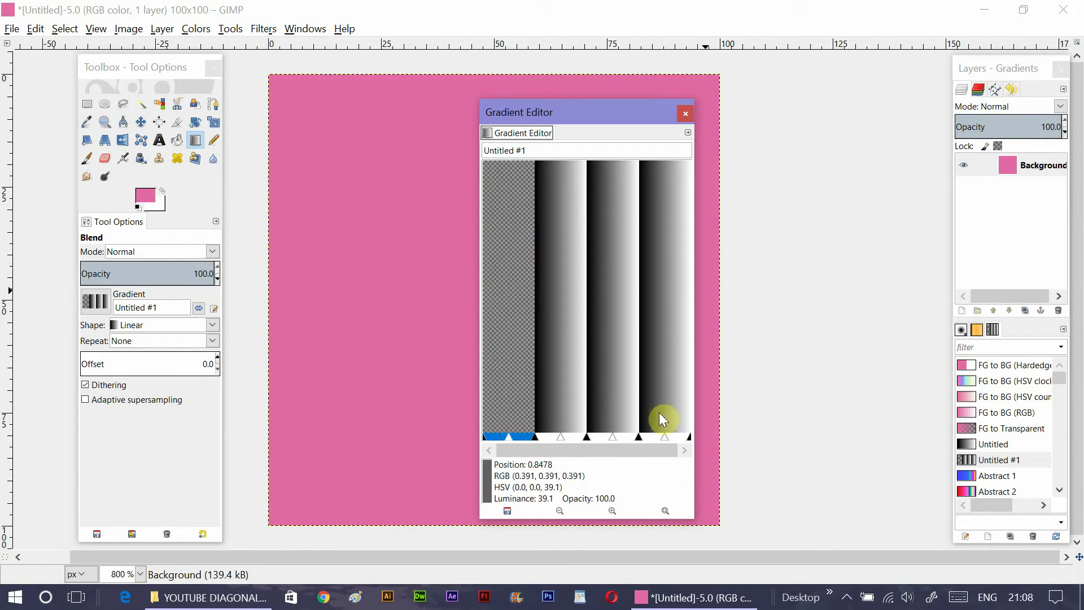
Make both ends of the last band transparent, then select the left middle band.
left_click(655, 436)
right_click(655, 436)
mouse_move(719, 90)
left_click(968, 123)
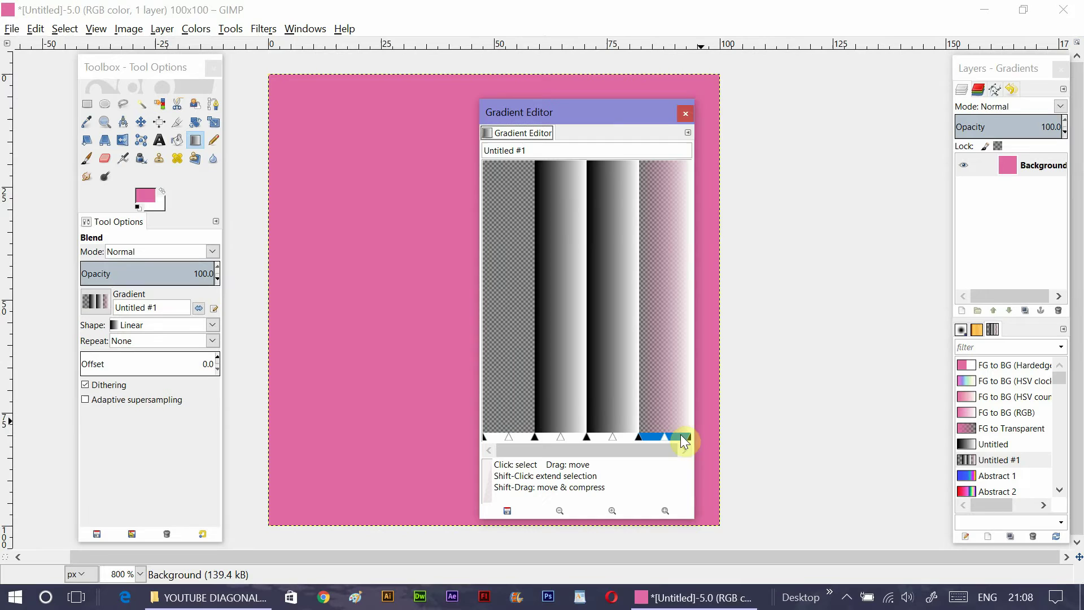
right_click(678, 438)
mouse_move(805, 165)
left_click(968, 196)
left_click(548, 438)
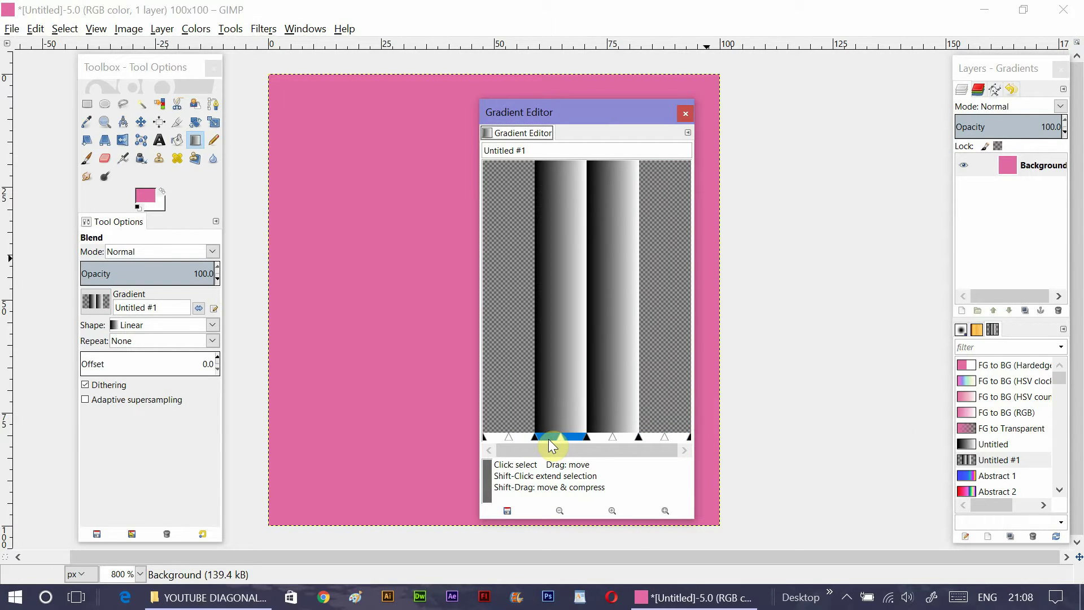
left_click(602, 439)
left_click(561, 436)
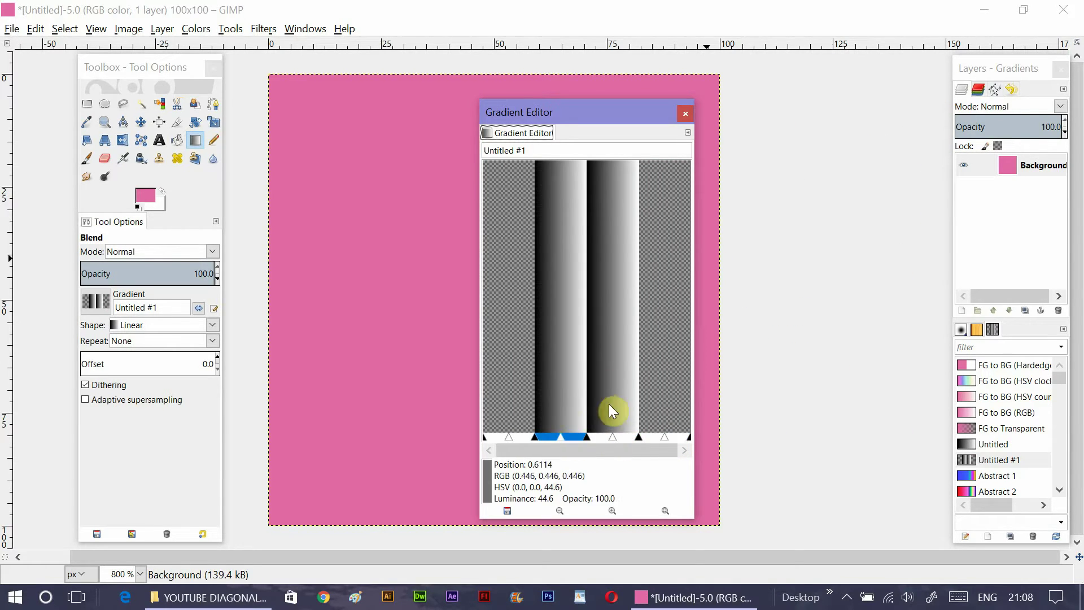
Set the foreground to purple 9120e1 and make the left middle band solid purple.
left_click(143, 196)
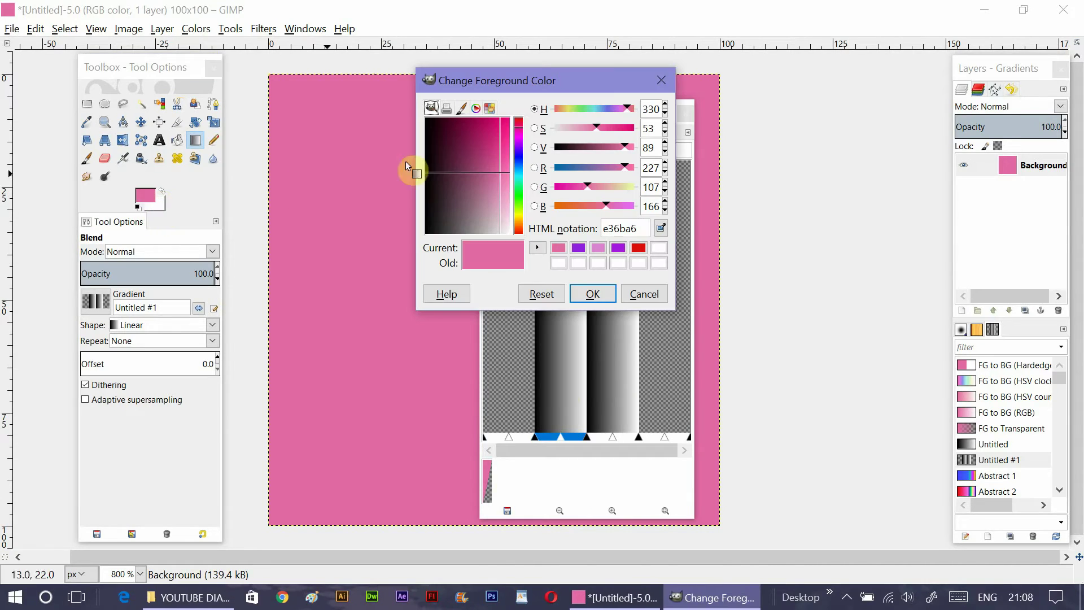
left_click(579, 248)
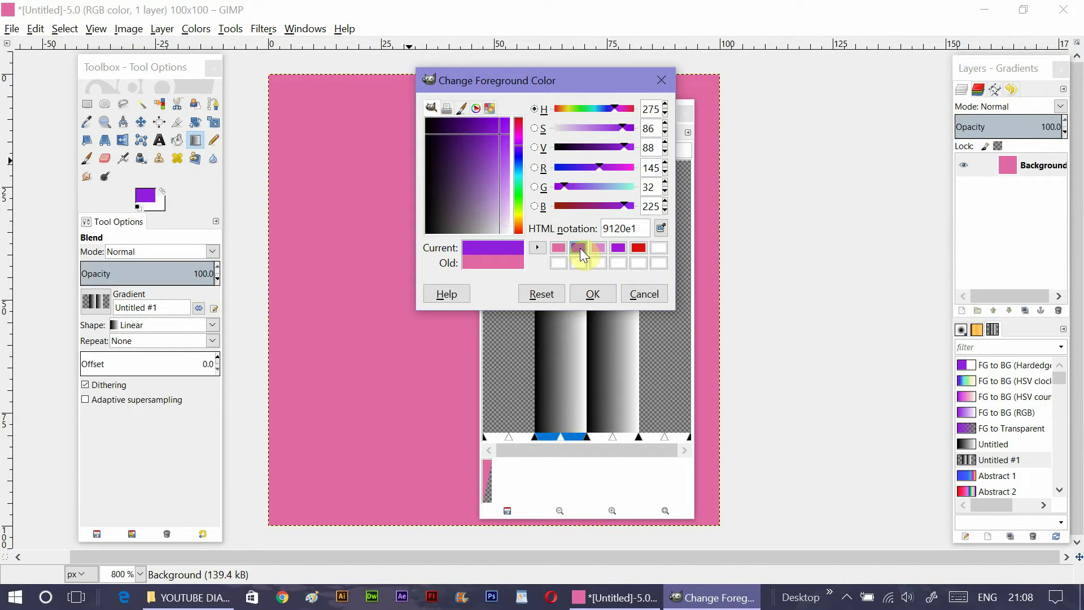
left_click(594, 298)
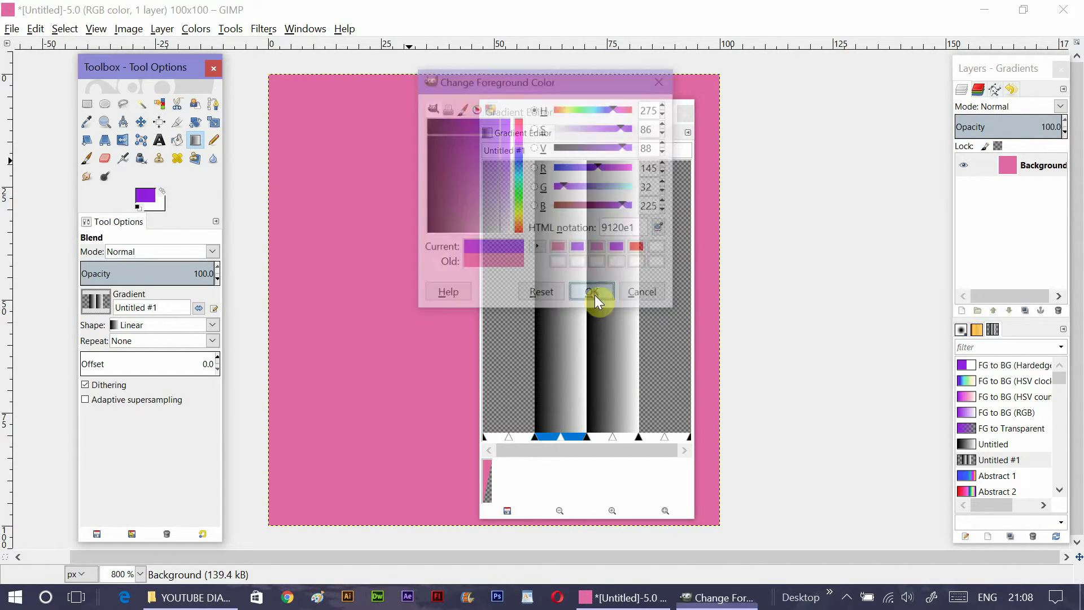
right_click(551, 436)
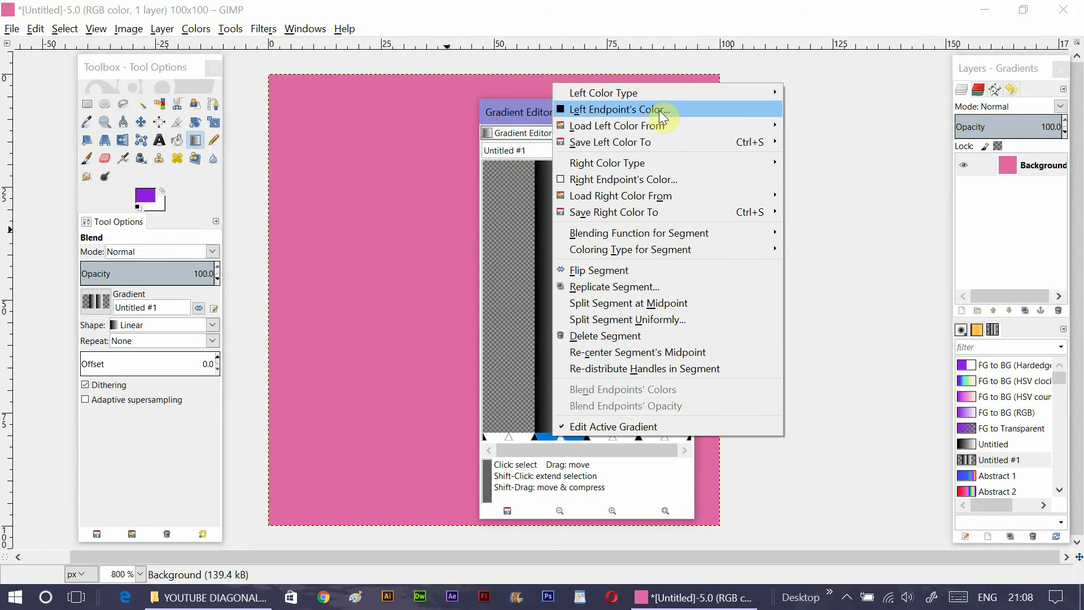
mouse_move(662, 95)
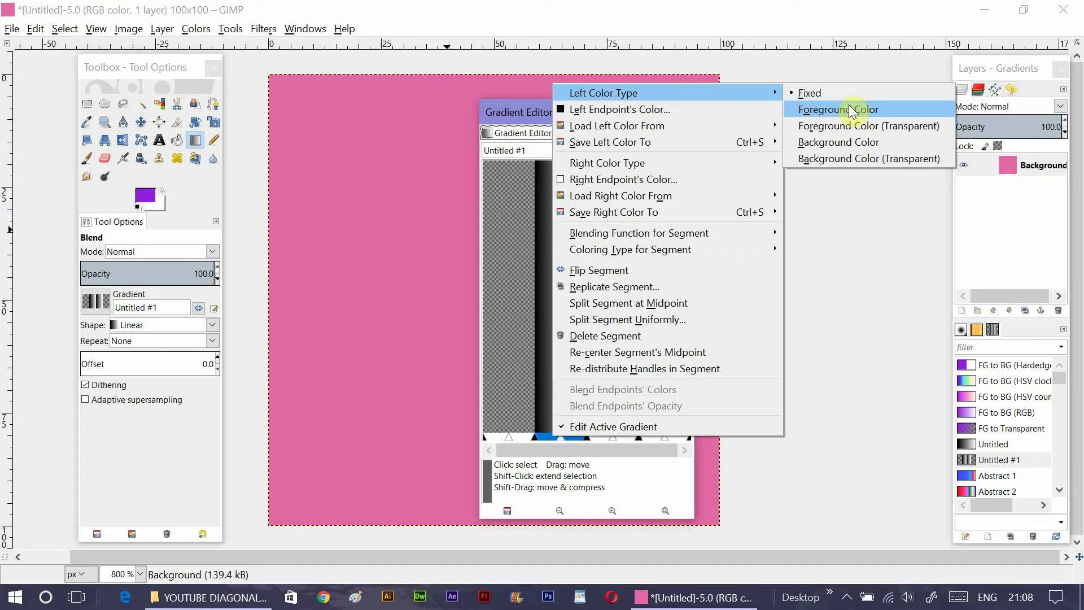
mouse_move(635, 128)
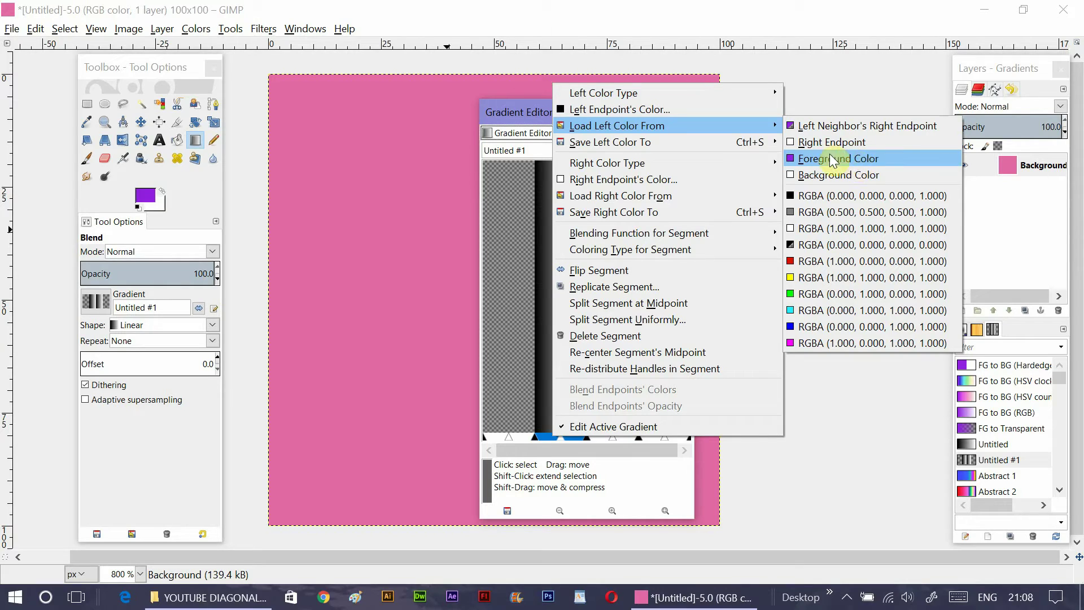
mouse_move(621, 93)
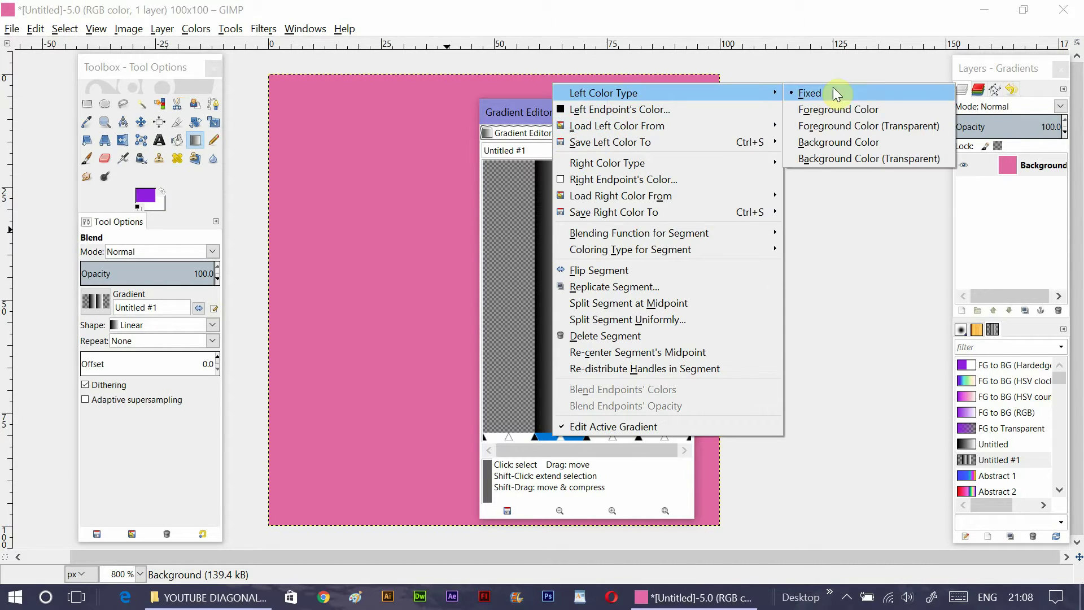
left_click(812, 109)
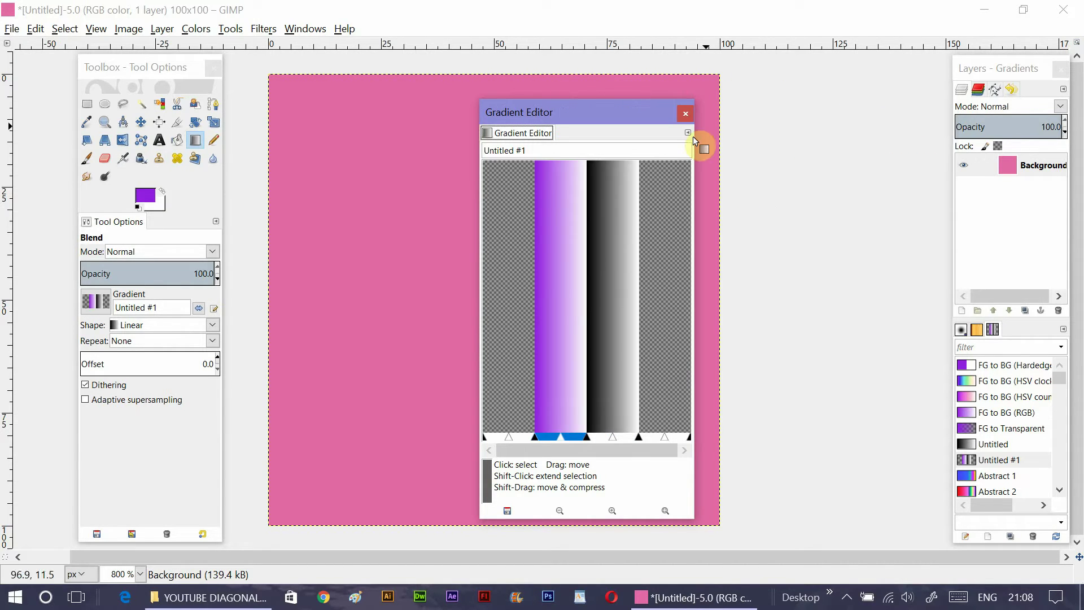
right_click(570, 438)
mouse_move(640, 169)
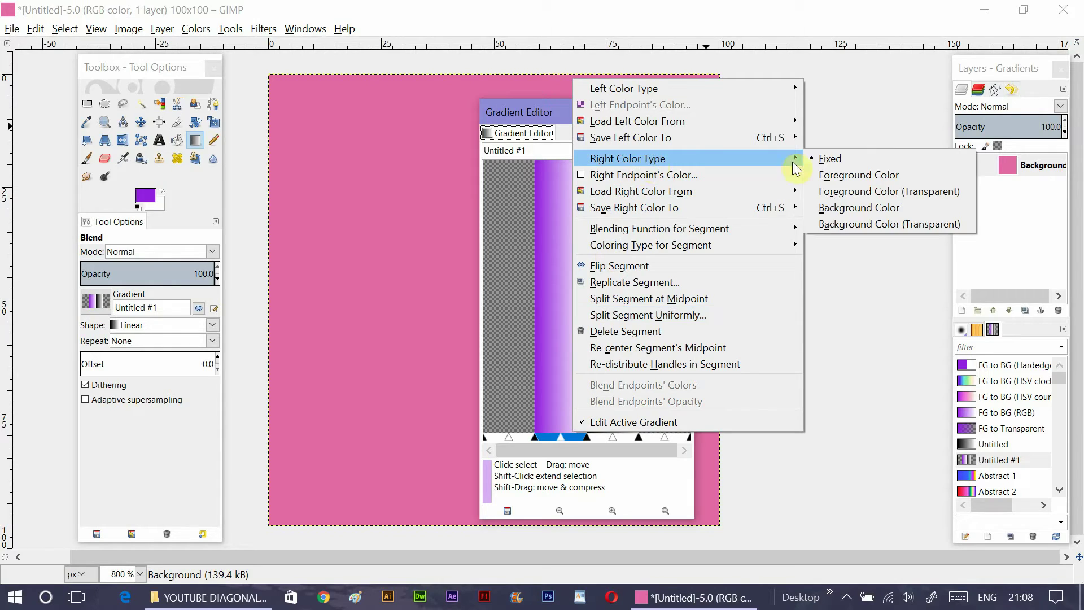
left_click(841, 175)
Make the right middle band solid purple with Foreground Color at both ends.
left_click(602, 438)
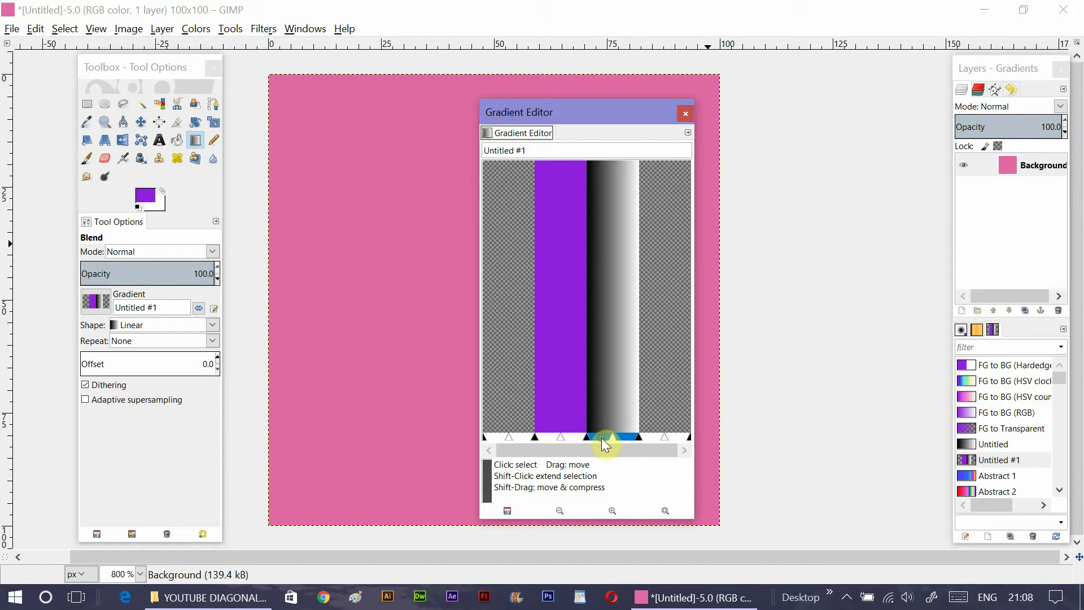
right_click(602, 436)
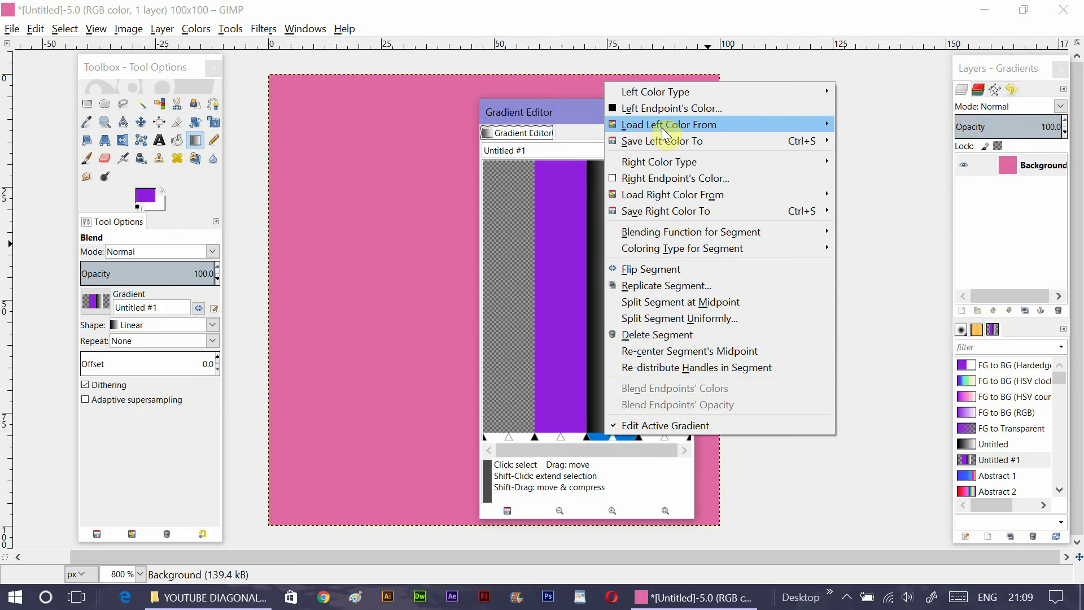
left_click(897, 108)
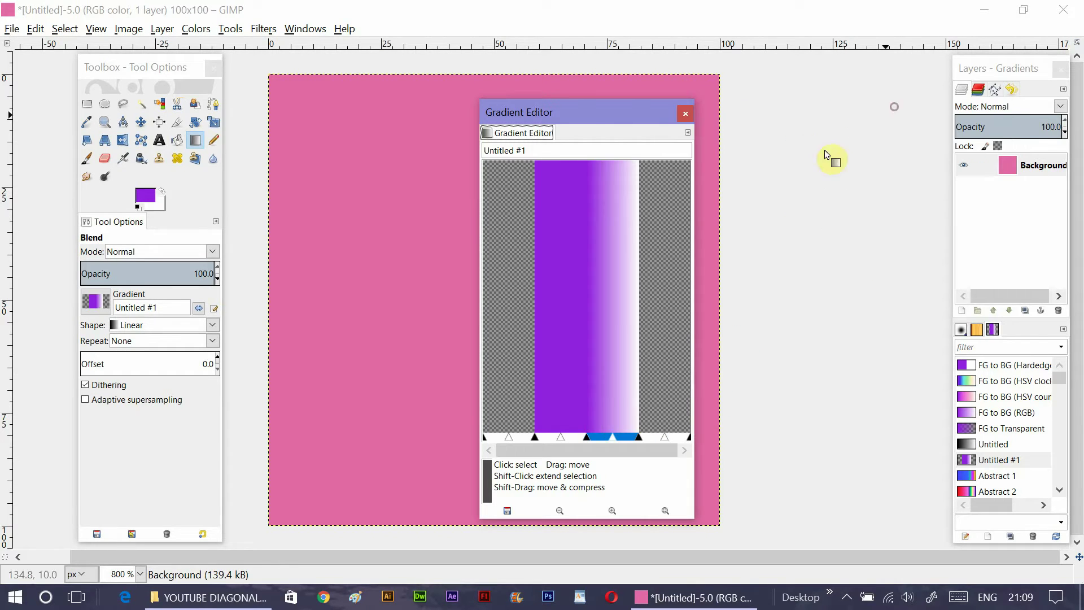
right_click(628, 435)
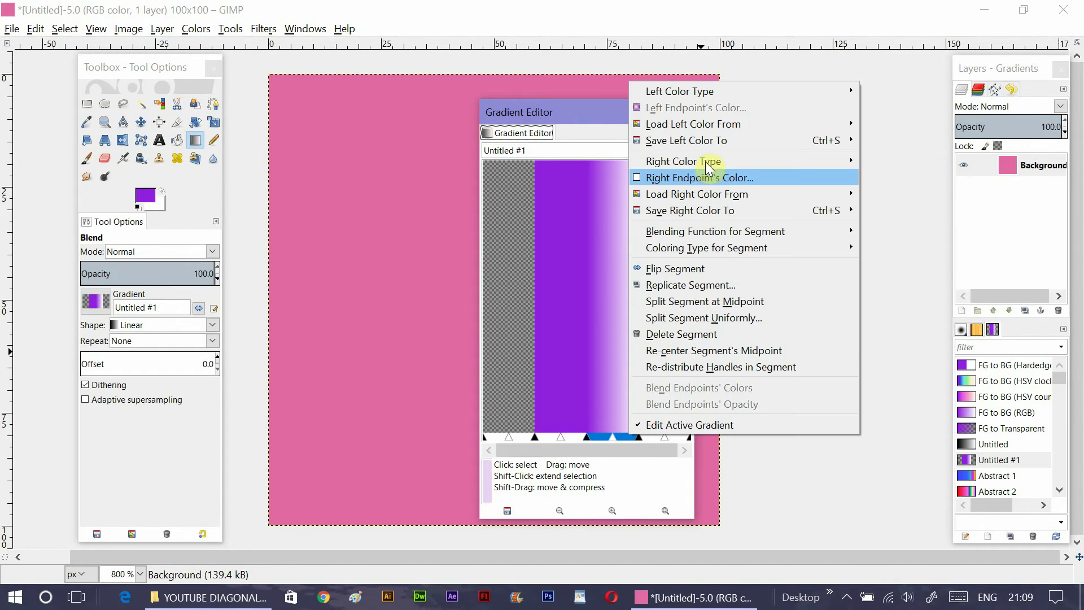
mouse_move(700, 161)
left_click(927, 179)
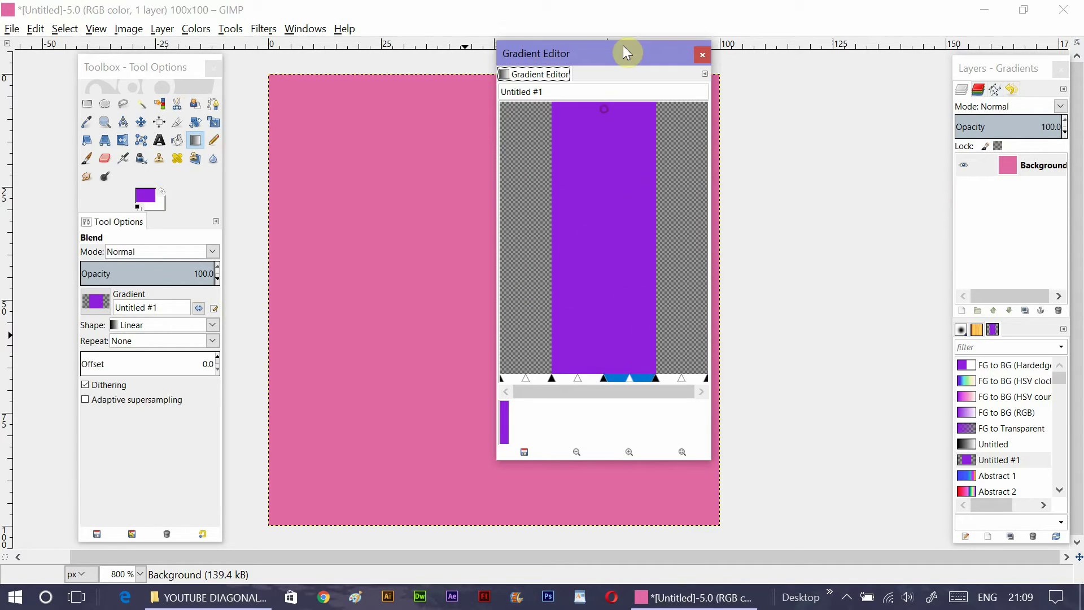
left_click_drag(624, 52, 629, 41)
left_click_drag(556, 81, 482, 77)
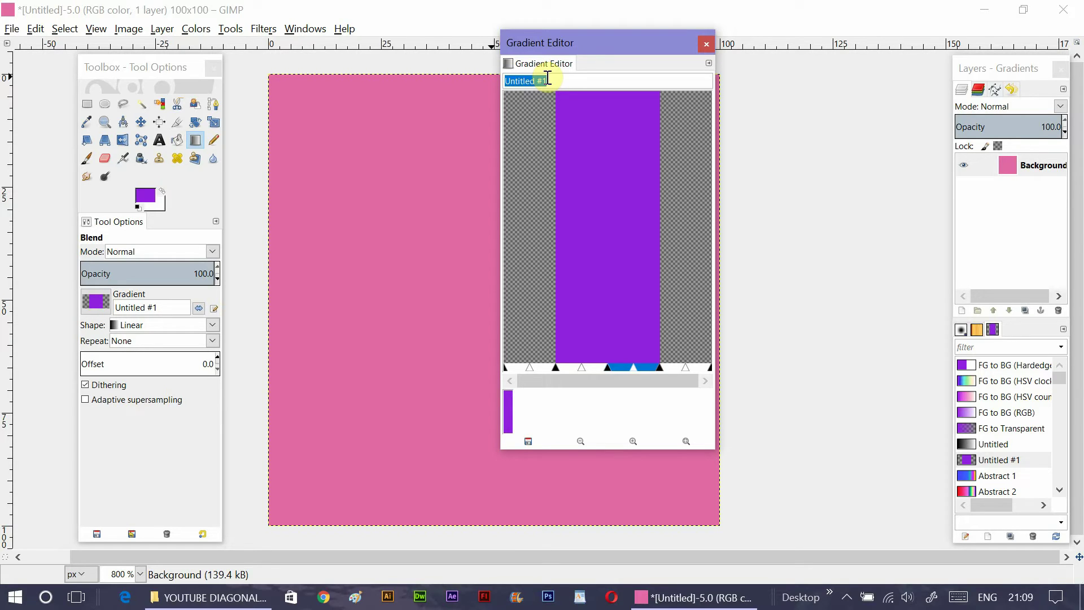
Enter STRIPES as the gradient name and save it from the Gradient Editor.
type("STRIPES")
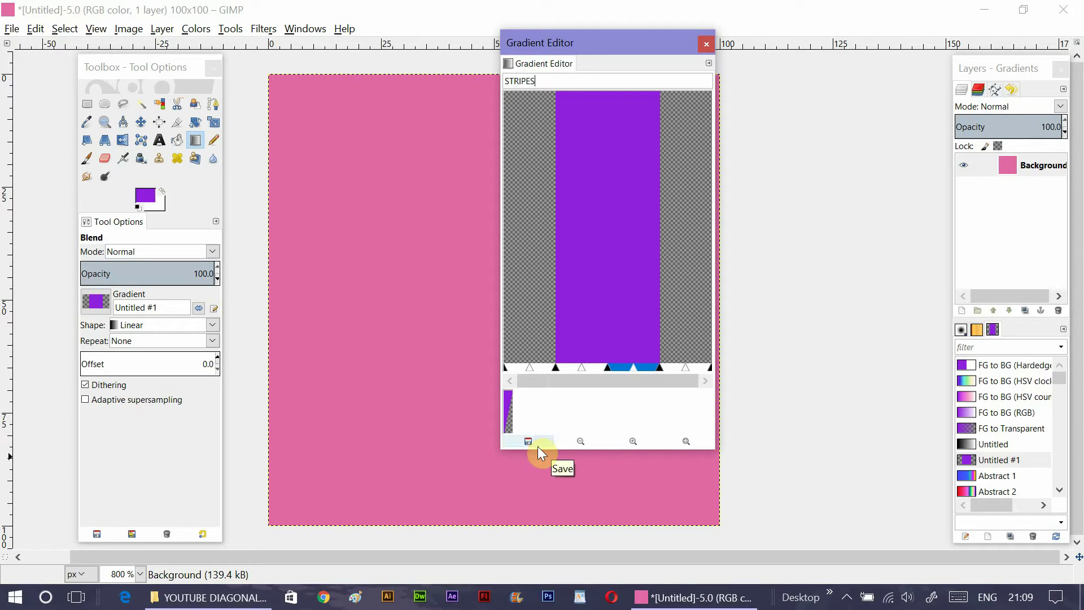
left_click(538, 446)
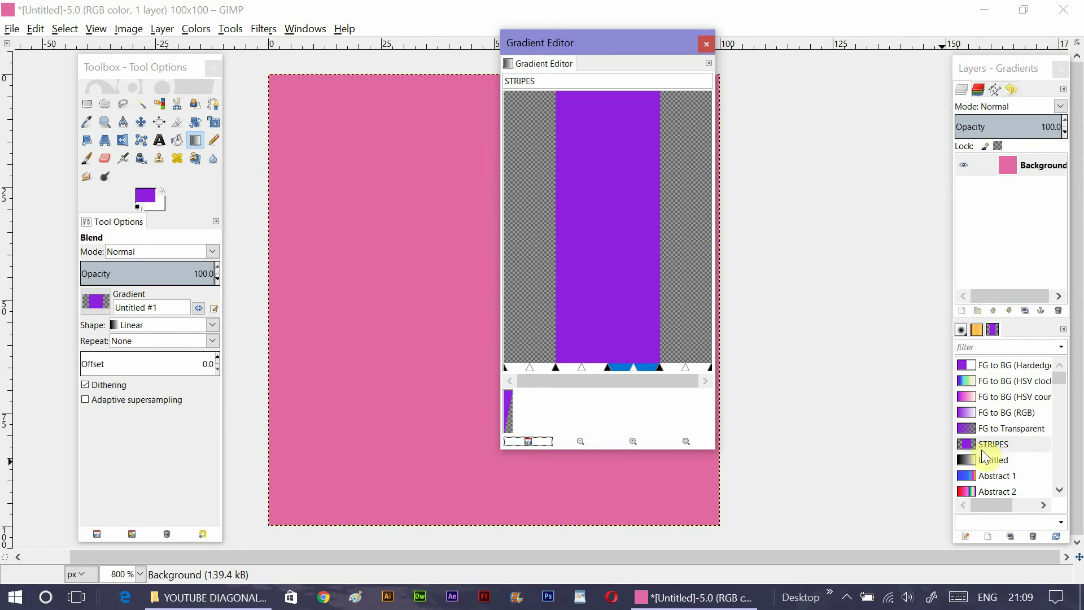
Close the Gradient Editor and add a horizontal guide at 50%.
left_click(706, 44)
left_click(129, 29)
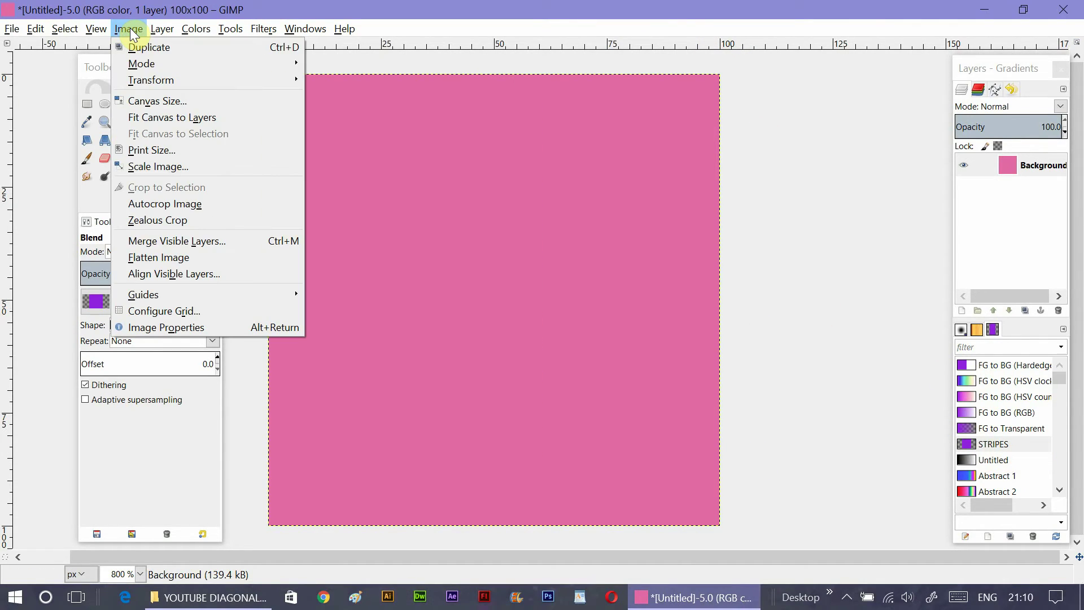
mouse_move(161, 294)
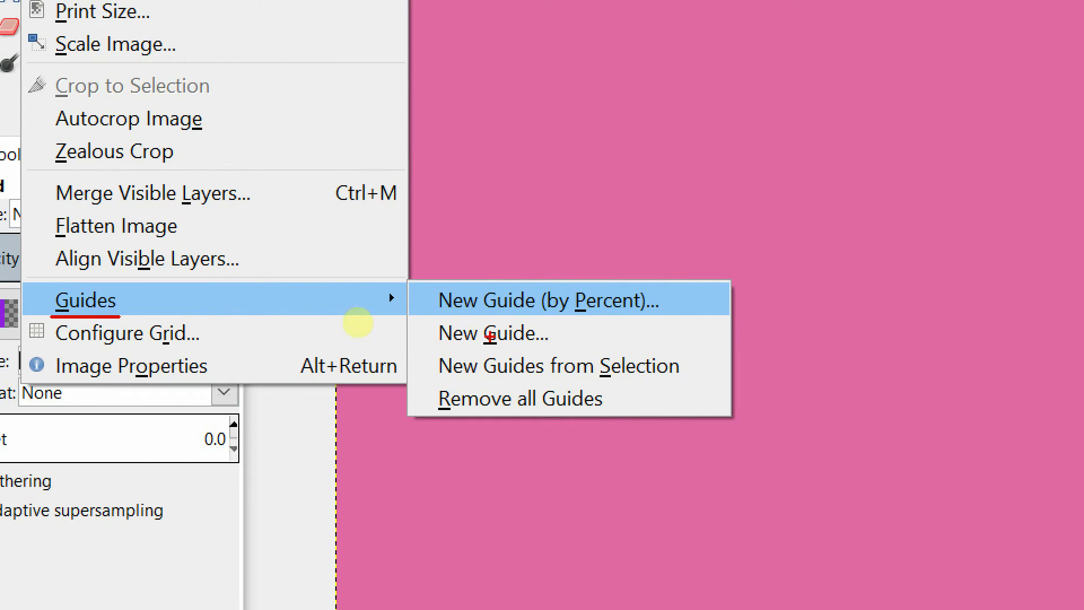
key("Escape")
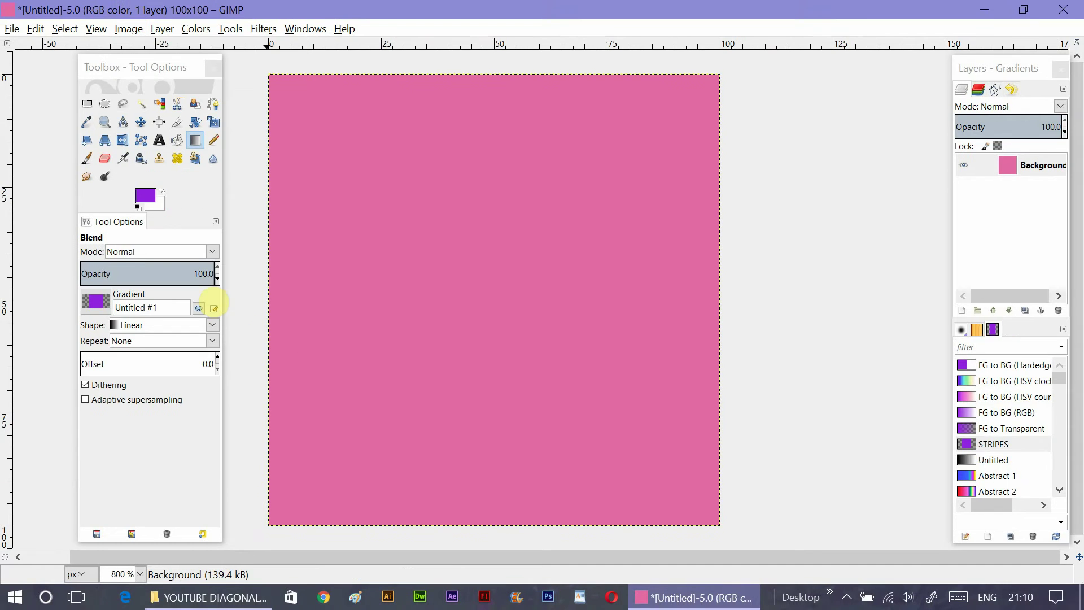
left_click(128, 29)
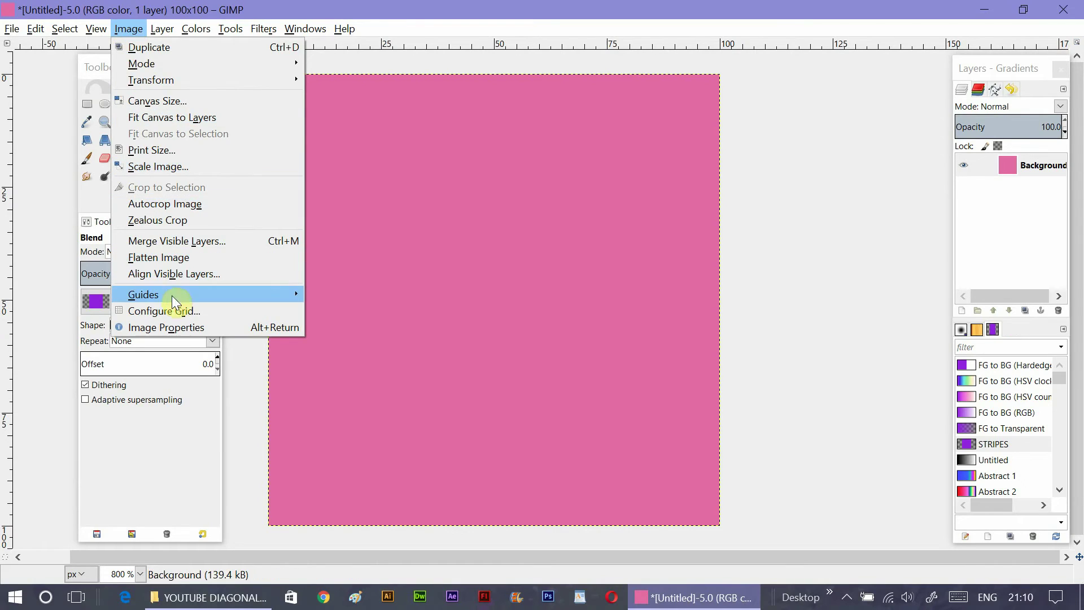
mouse_move(171, 294)
left_click(342, 294)
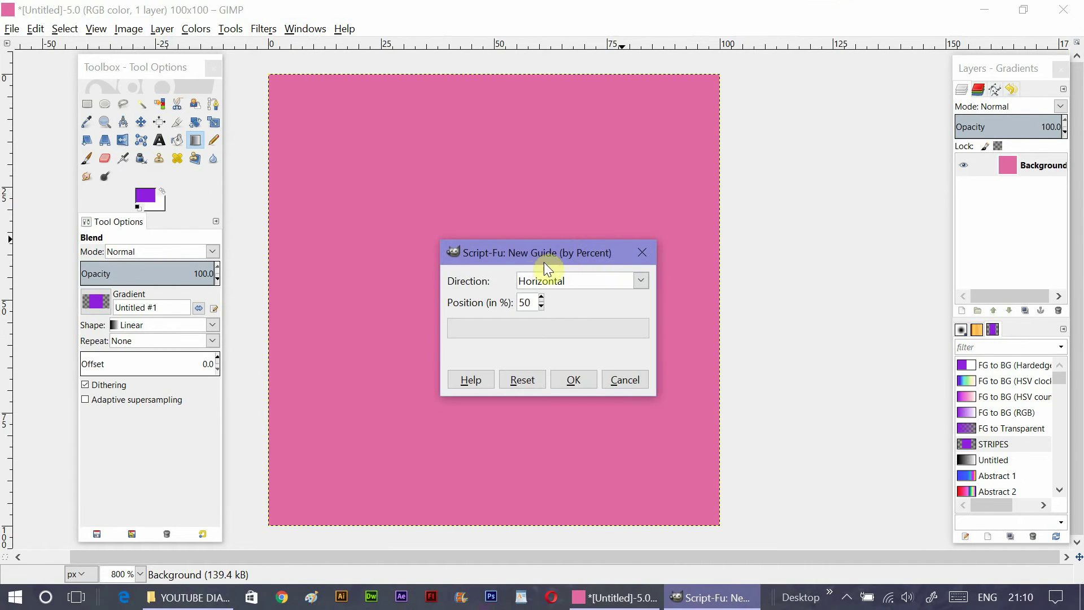
left_click(574, 380)
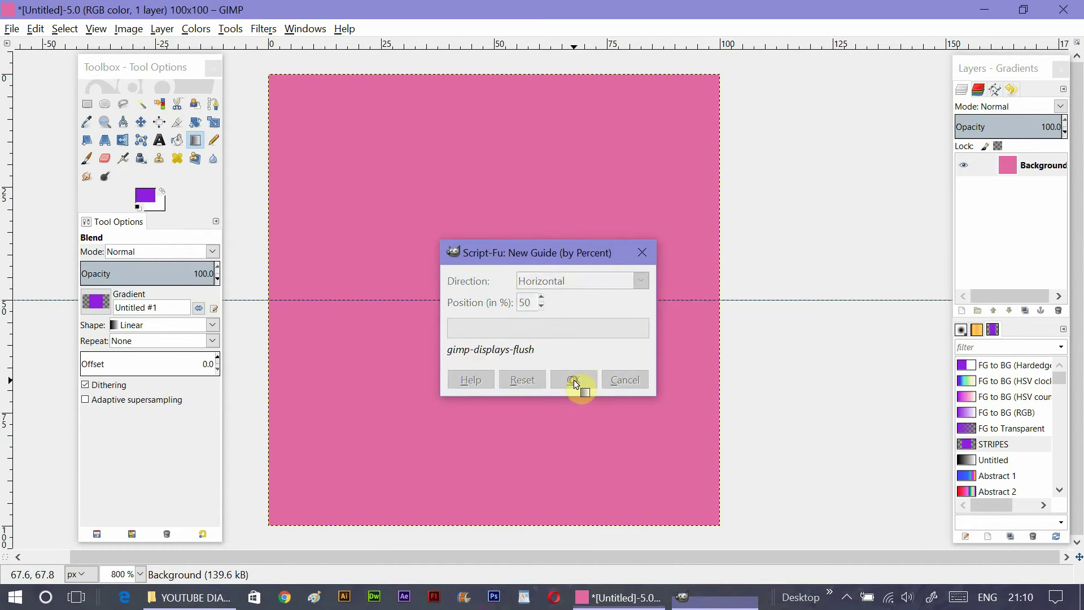
Set up a second New Guide (by Percent) as vertical at 50%.
left_click(128, 29)
mouse_move(166, 293)
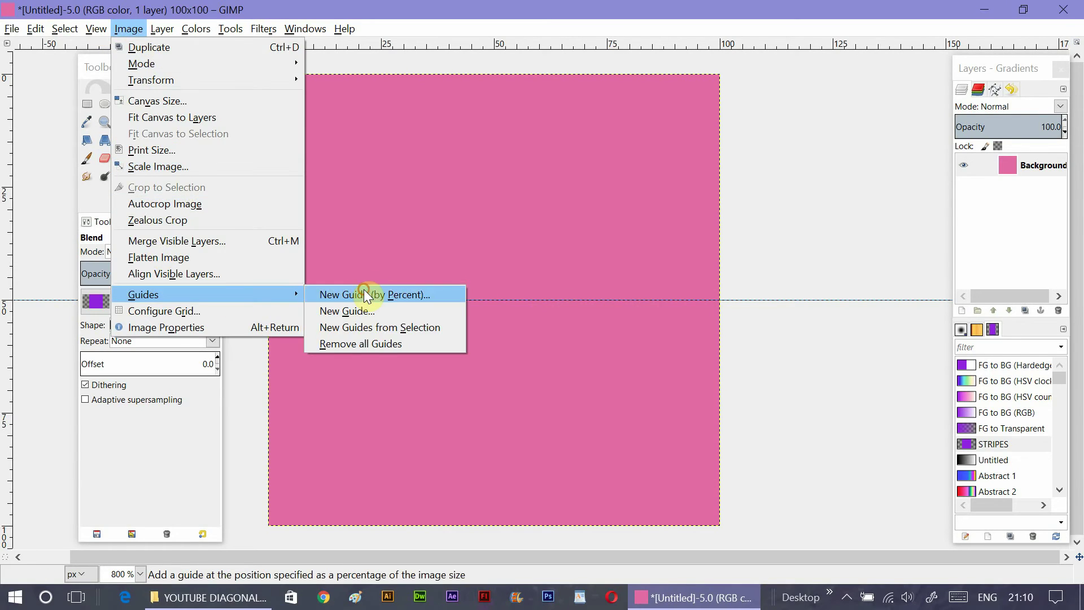
left_click(364, 293)
left_click(639, 280)
left_click(612, 316)
Add the vertical guide, then blend STRIPES with Sawtooth wave repeat from left-middle to bottom-middle.
left_click(573, 381)
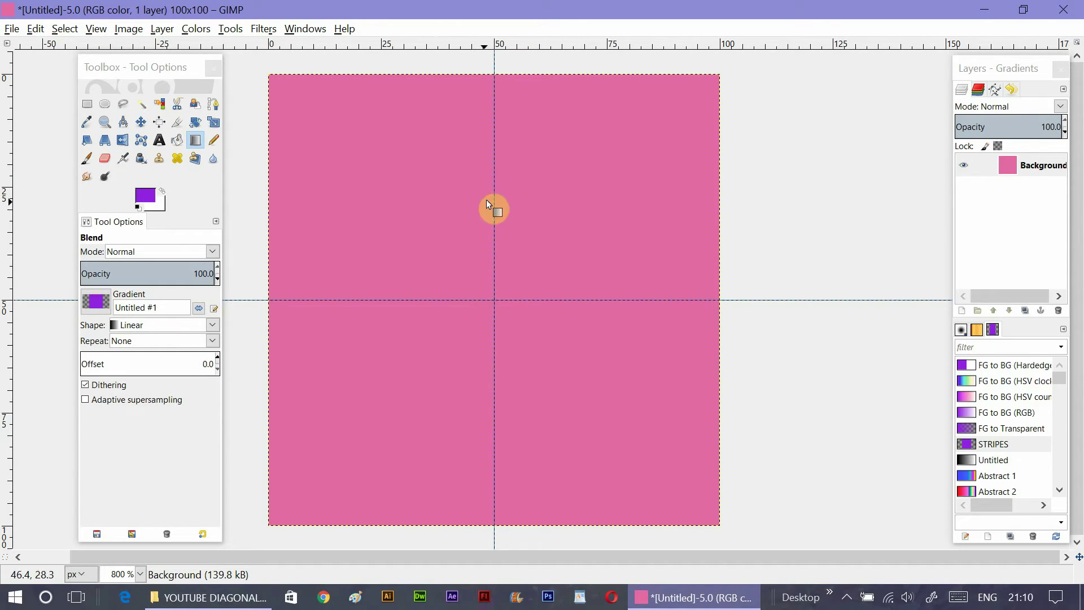
left_click(194, 141)
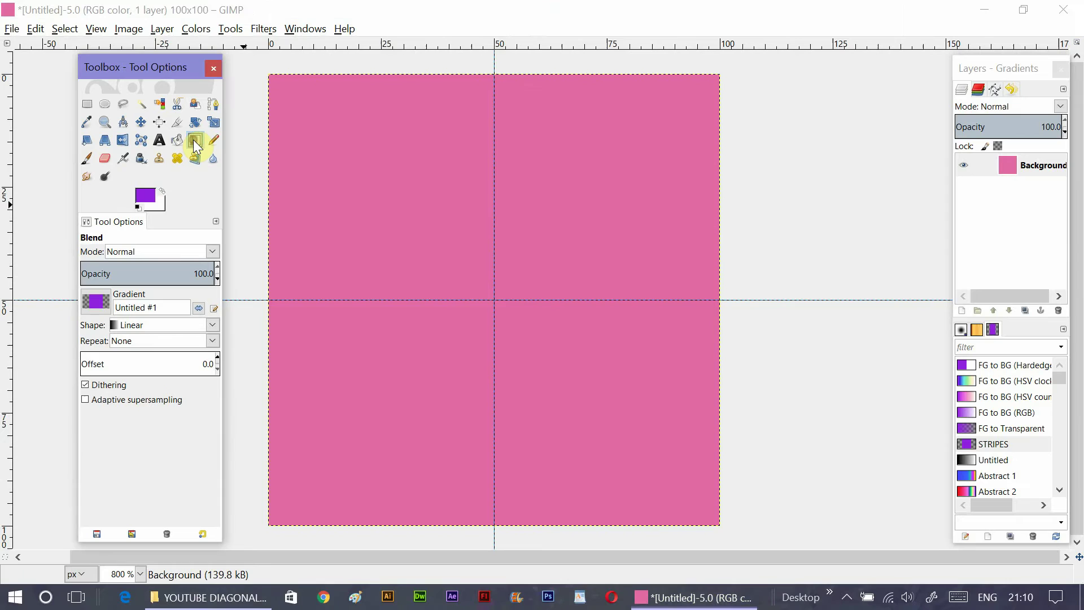
left_click(1010, 445)
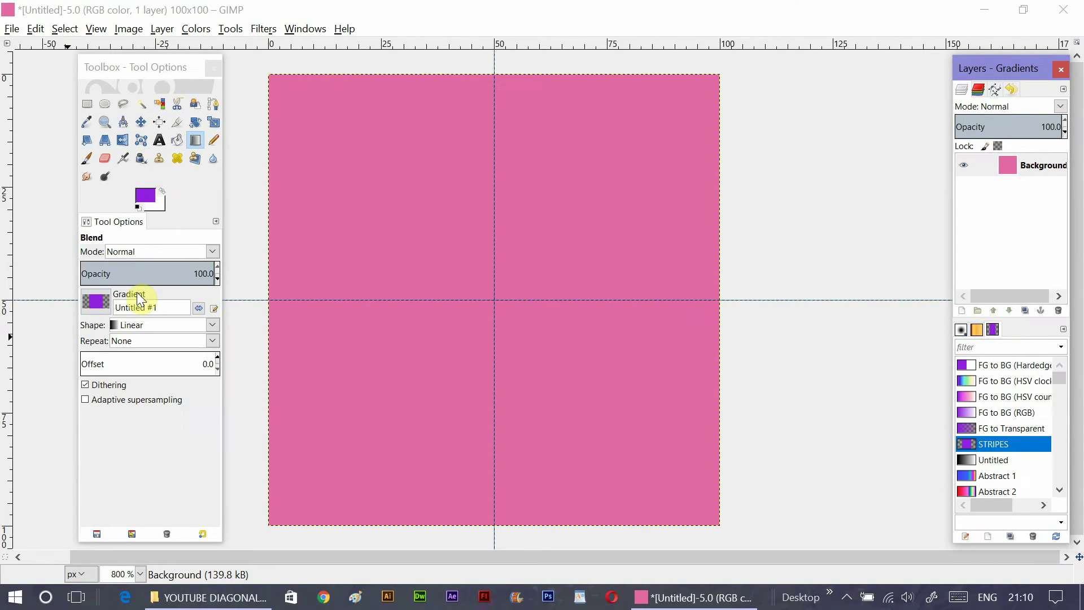
left_click(211, 340)
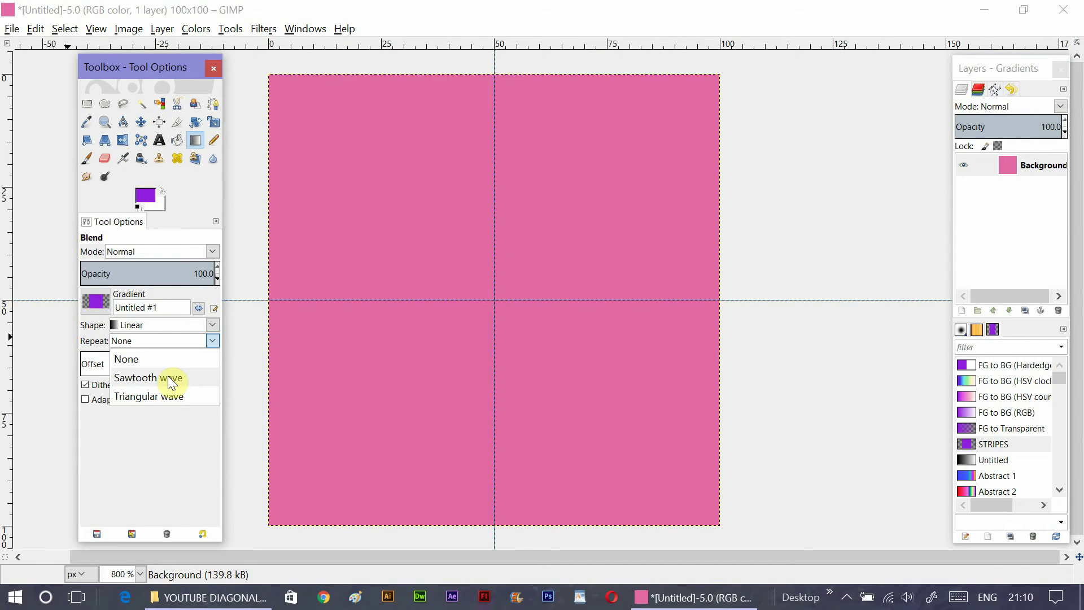
left_click(147, 377)
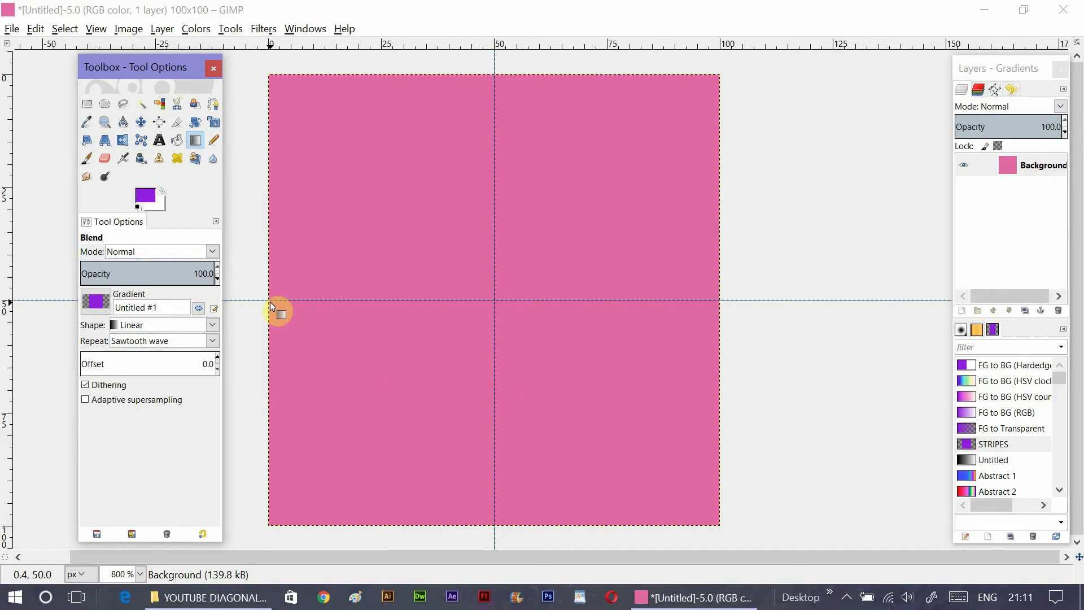
left_click_drag(268, 299, 492, 525)
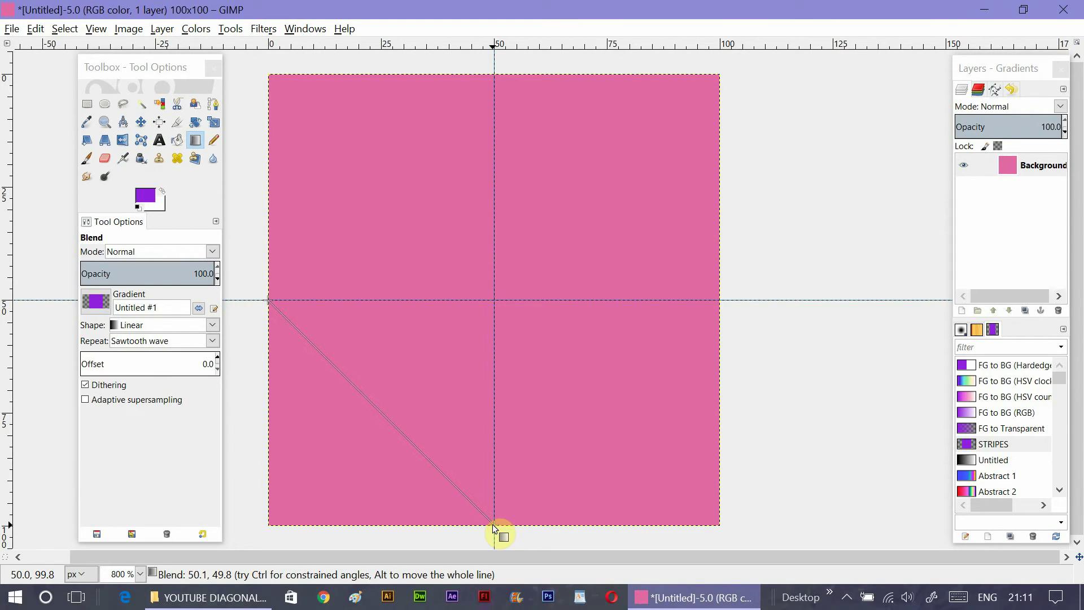
left_click_drag(492, 526, 493, 526)
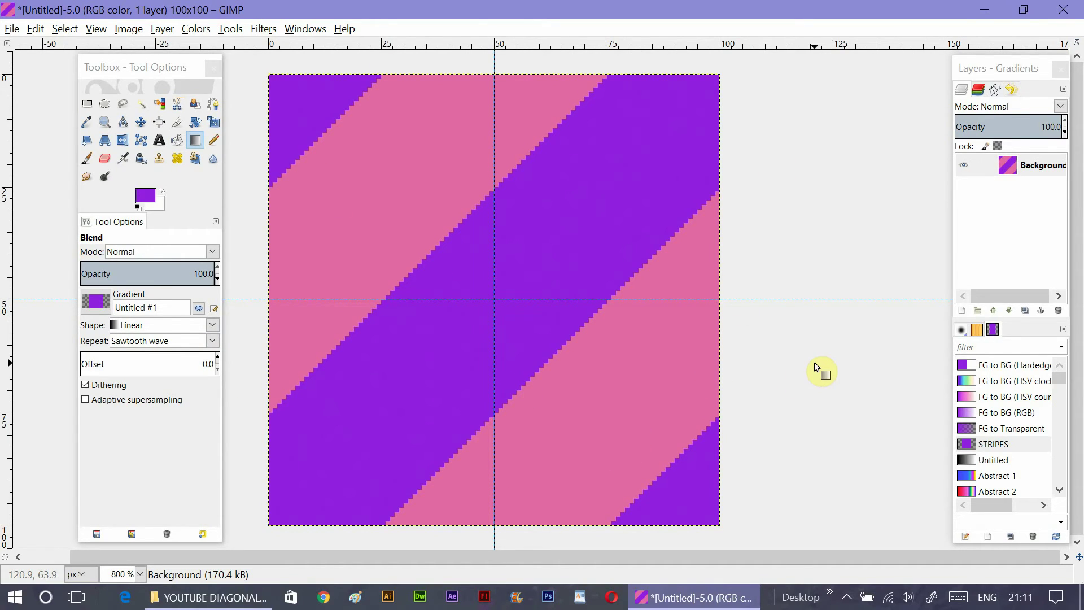
Turn off Show Guides and try the seamless-tiling filter under Filters > Map.
left_click(94, 31)
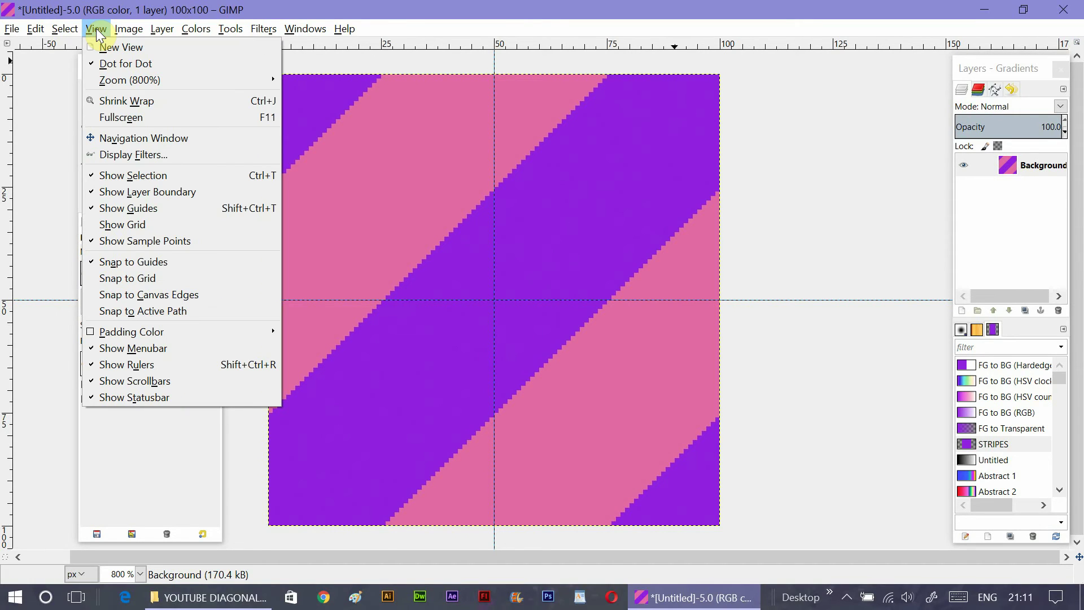
left_click(117, 209)
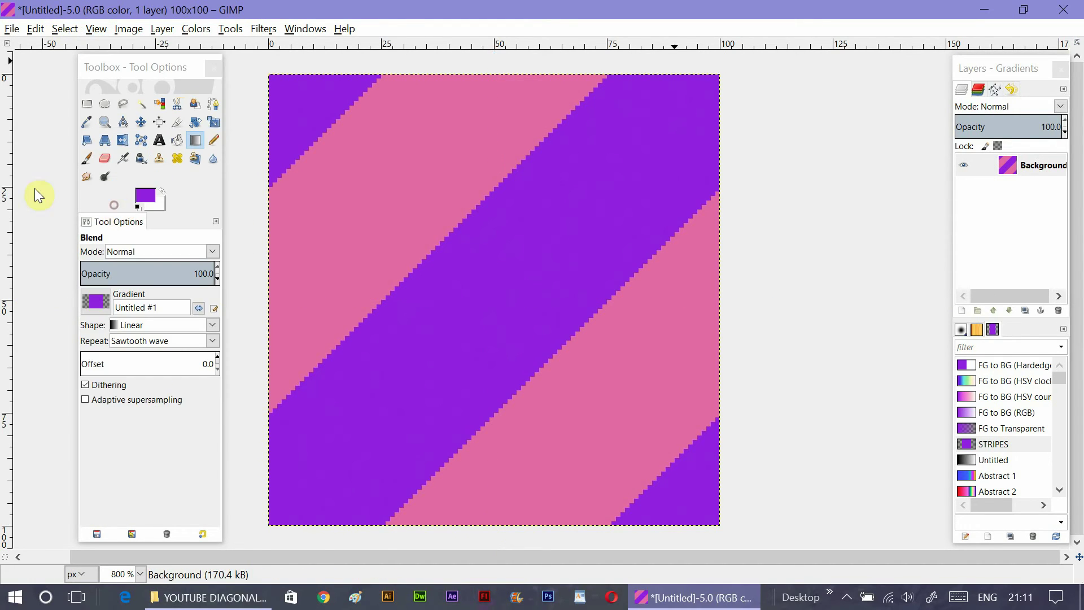
left_click(266, 31)
mouse_move(382, 288)
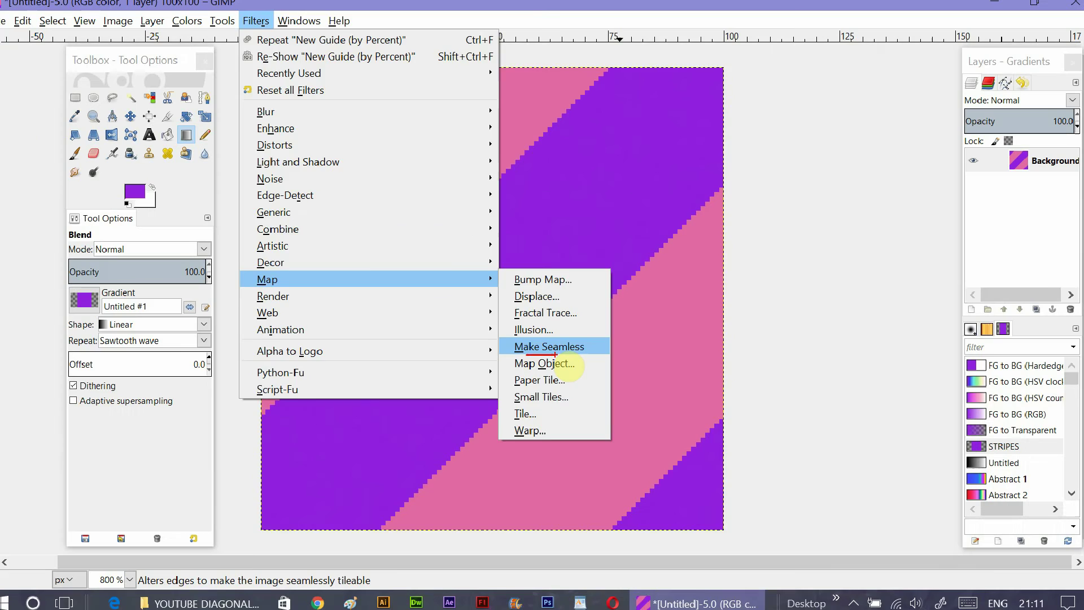
left_click(554, 345)
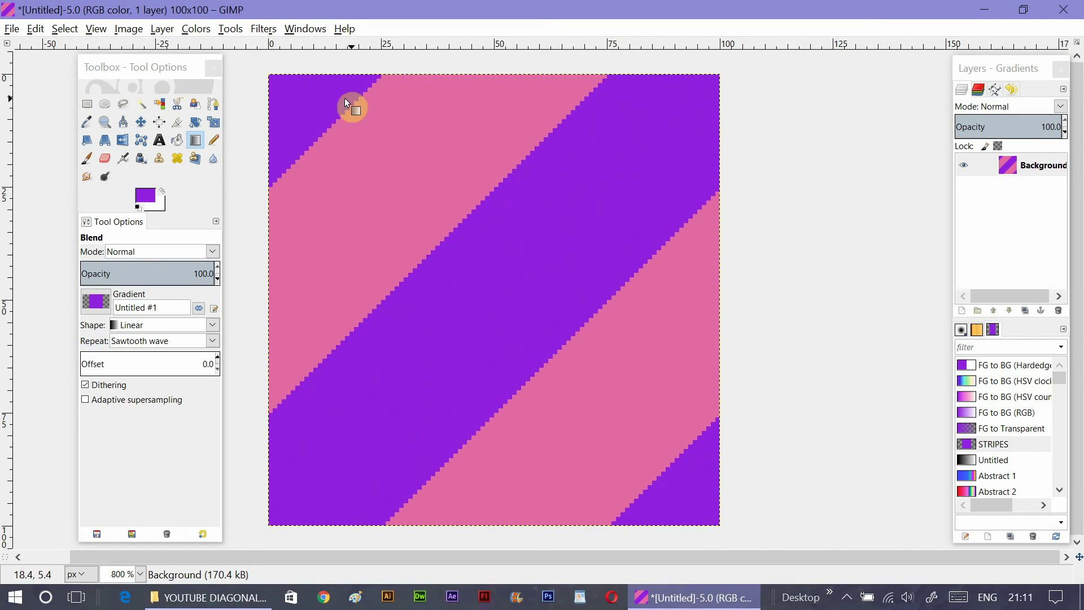
left_click(701, 186)
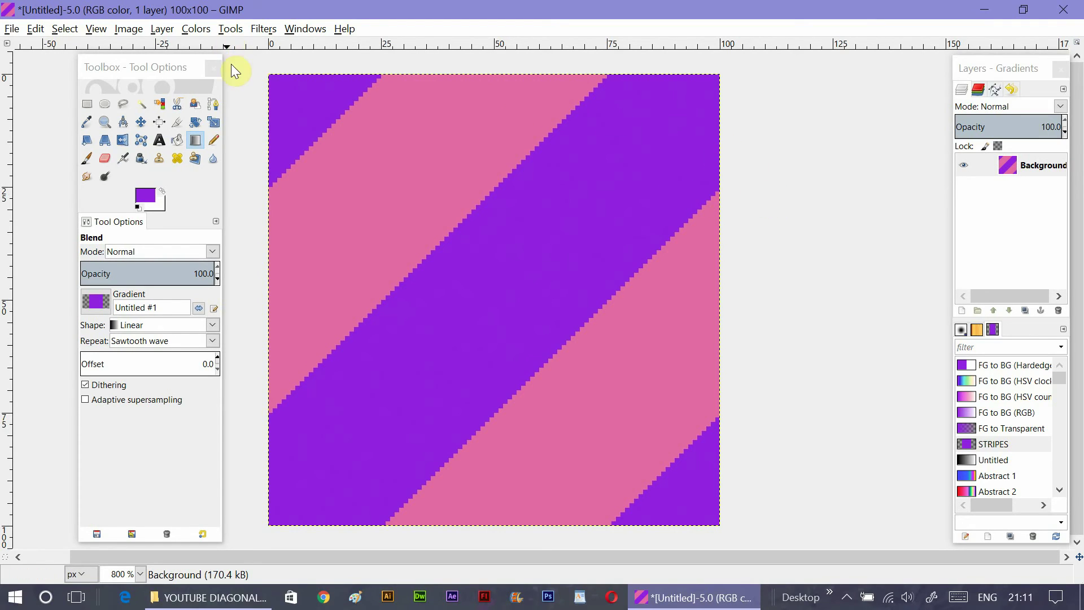
Apply Filters > Map > Make Seamless to make the diagonal stripes tileable.
left_click(261, 30)
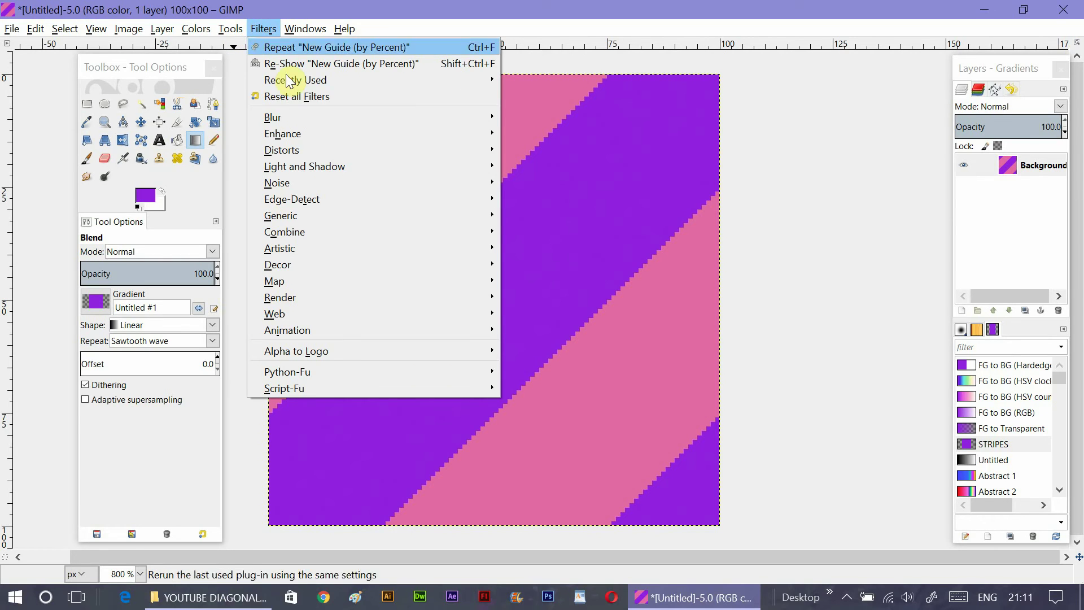
mouse_move(295, 278)
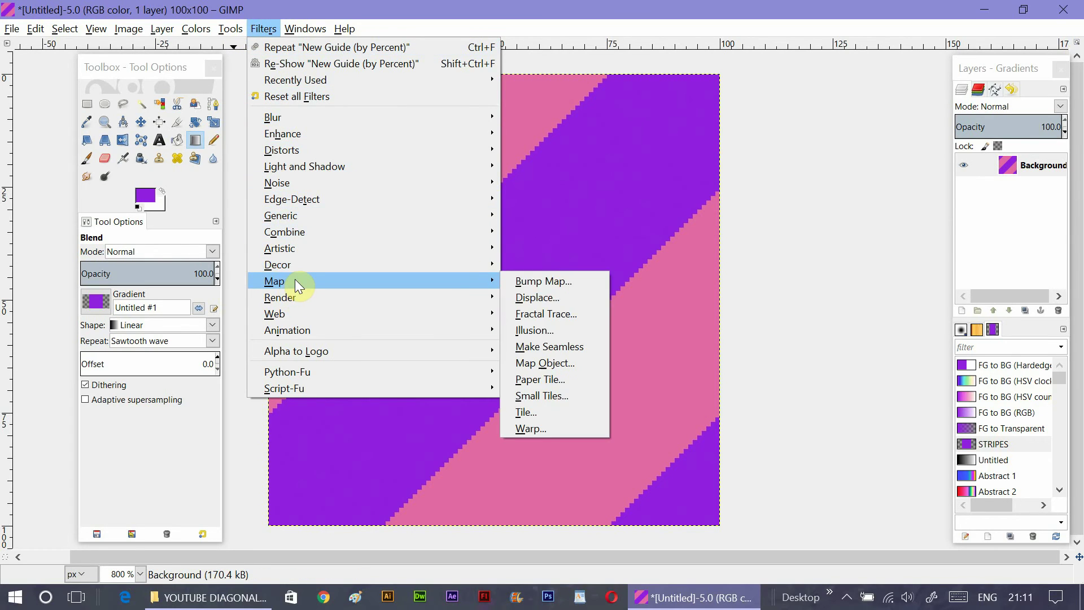
left_click(575, 347)
left_click(266, 29)
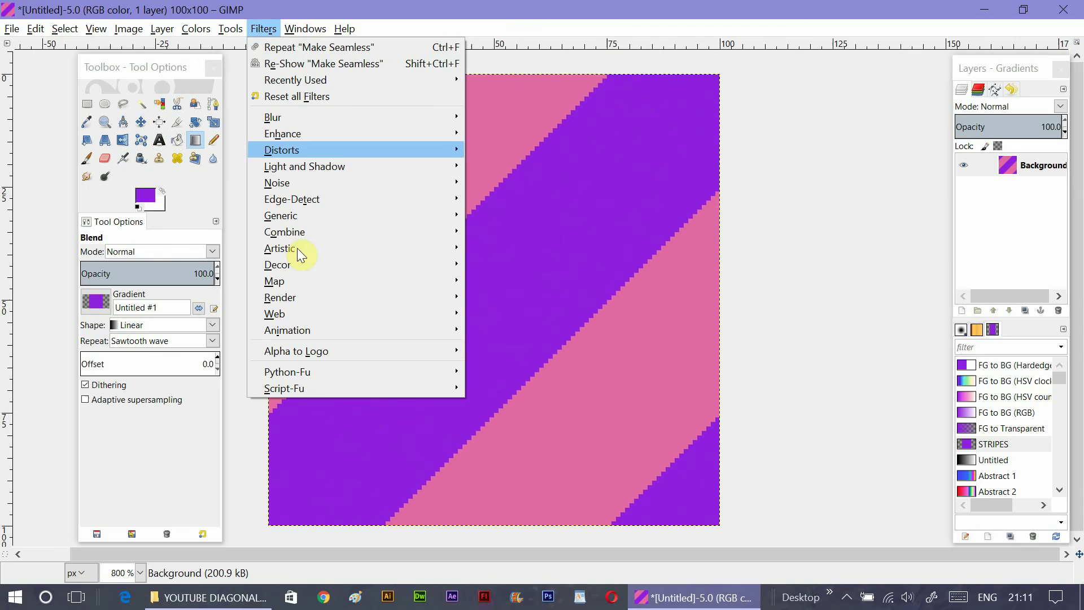
mouse_move(351, 280)
left_click(520, 411)
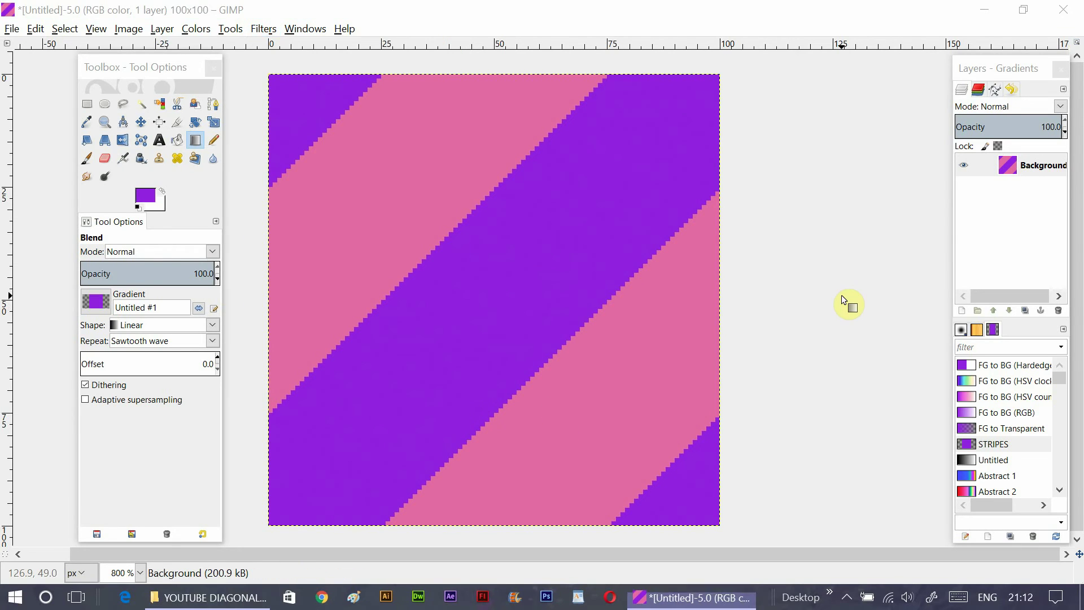
left_click(547, 294)
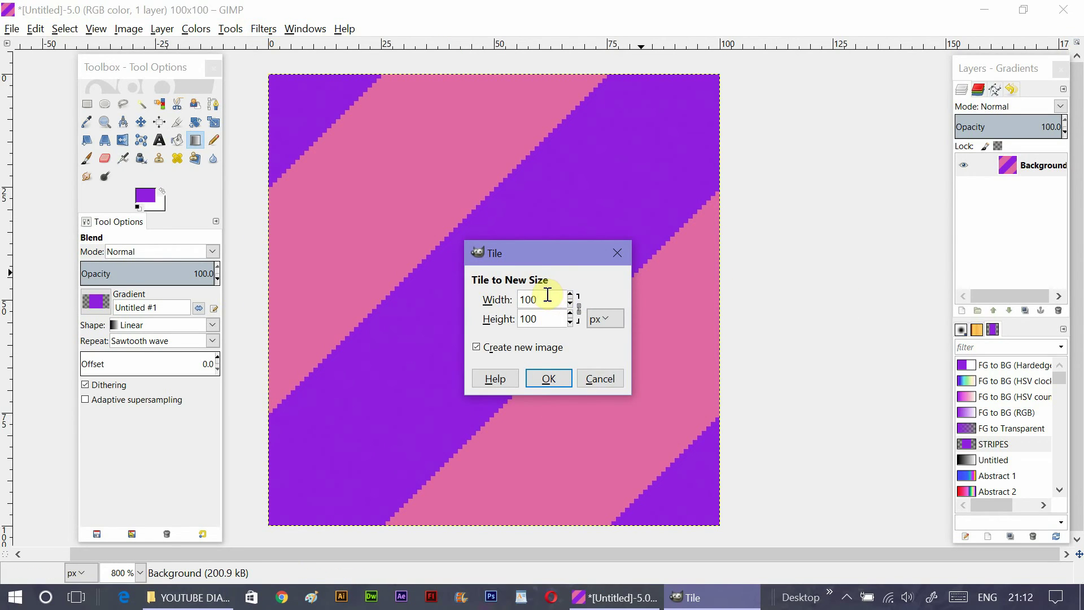
type("0")
key("Tab")
left_click(558, 378)
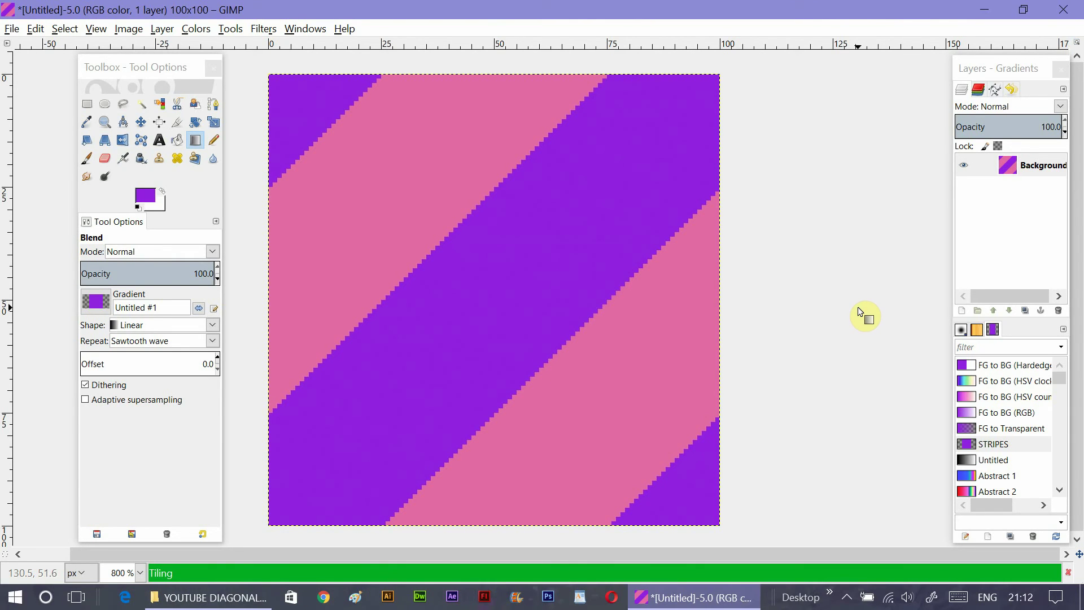
double_click(456, 117)
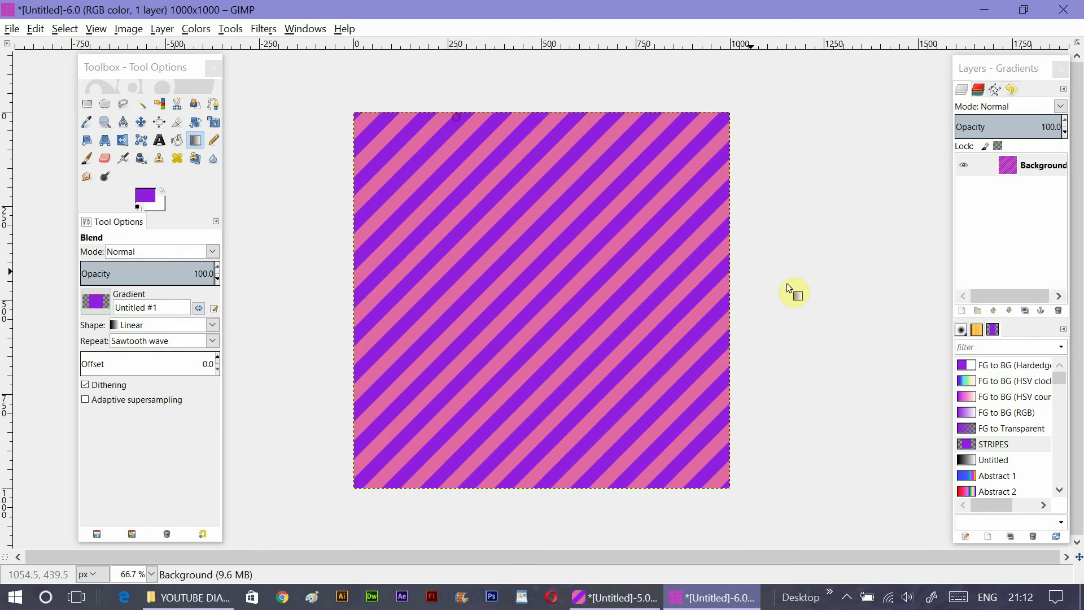
left_click(1063, 12)
left_click(547, 389)
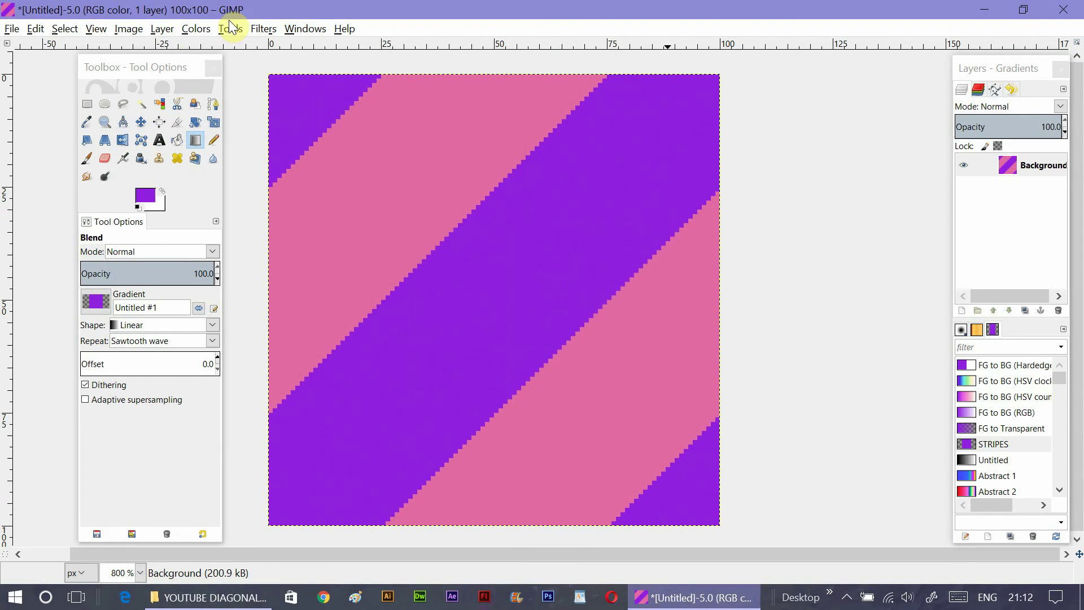
left_click(263, 29)
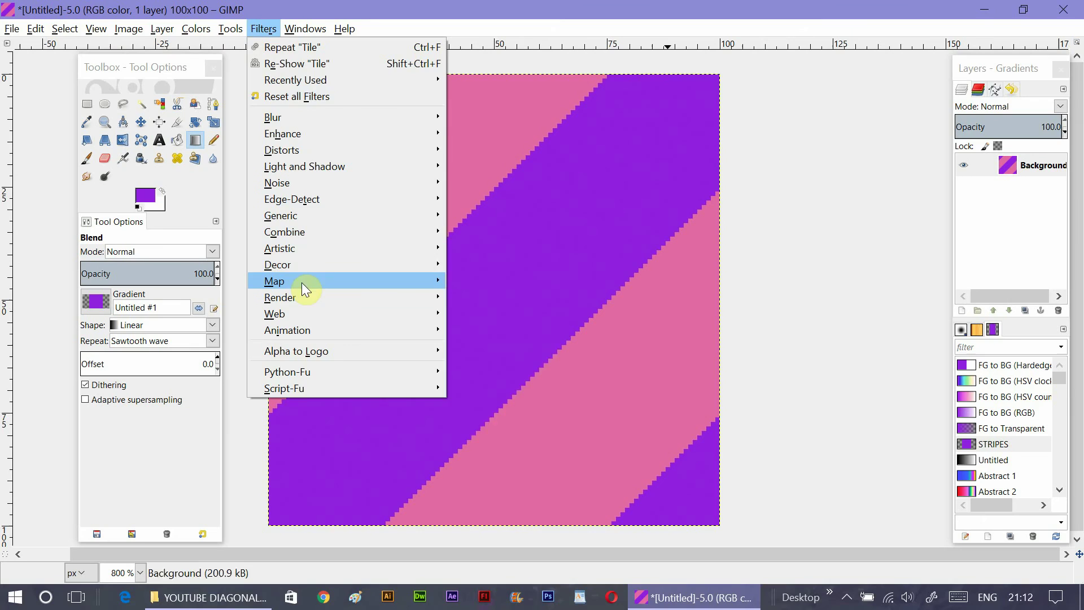
left_click(485, 411)
type("1")
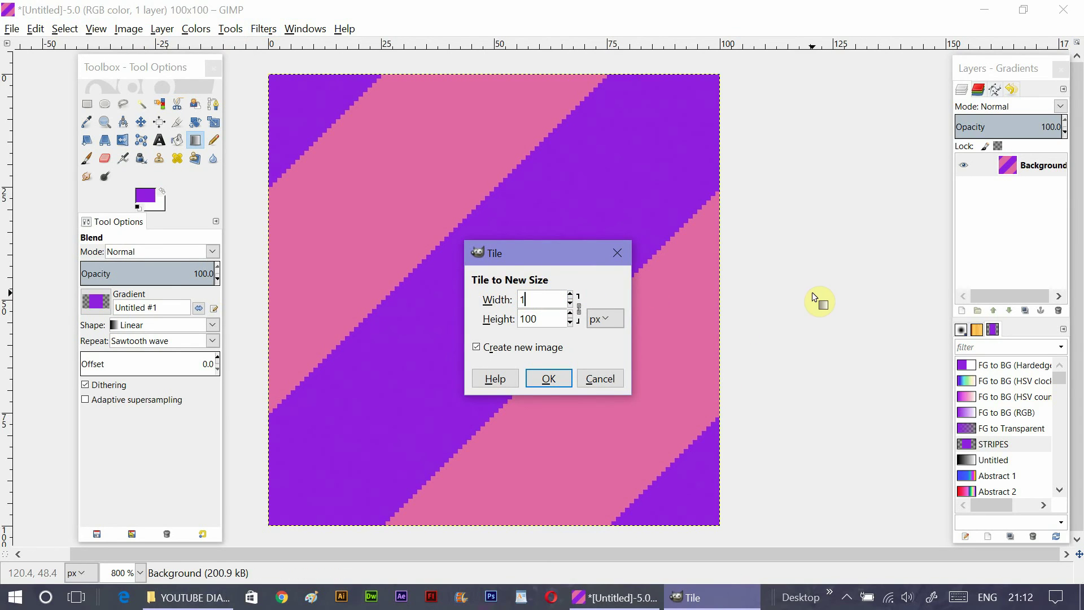
type("500")
double_click(545, 319)
type("1500")
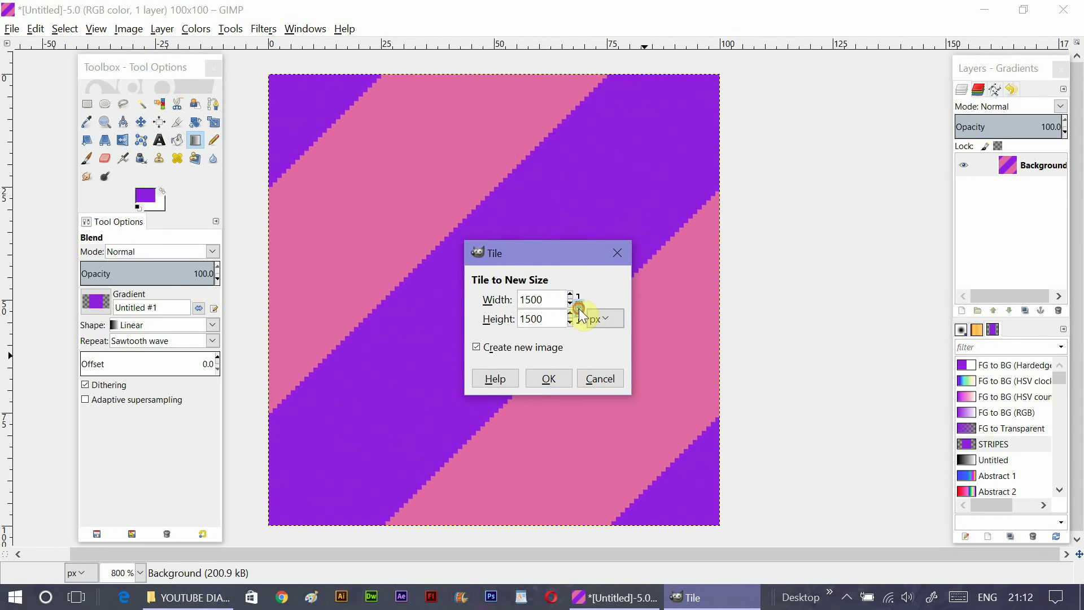
left_click(529, 318)
key("BackSpace")
type("0")
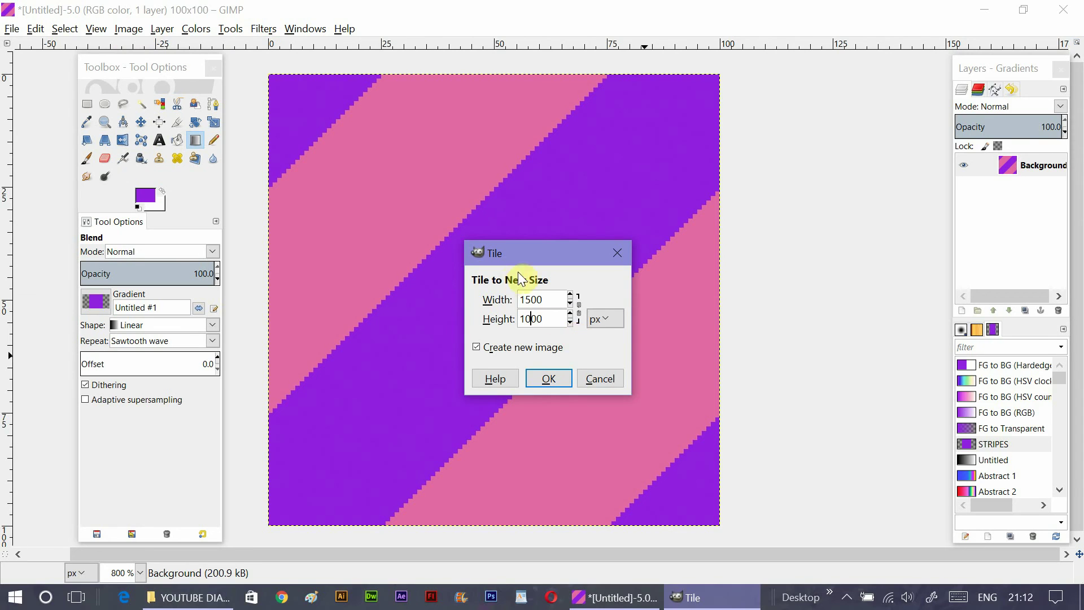
left_click(548, 379)
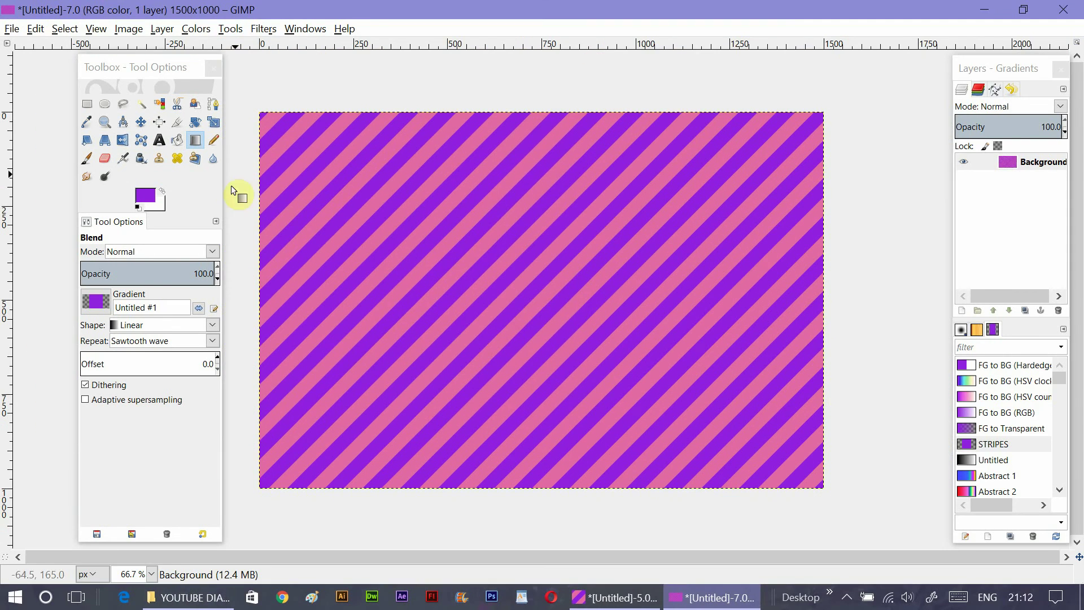
left_click(1063, 9)
left_click(547, 385)
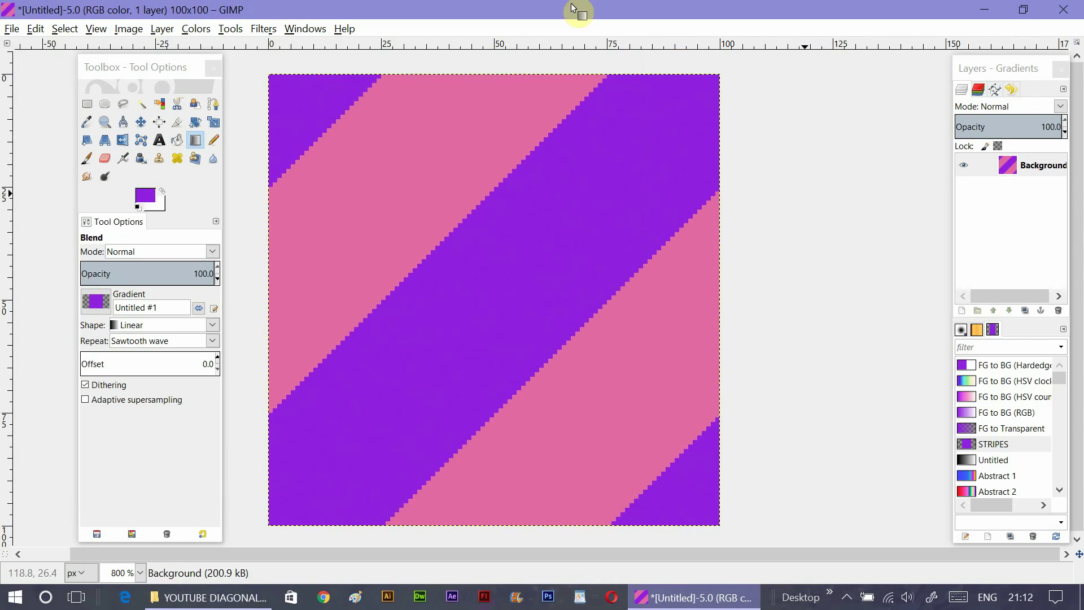
left_click(262, 29)
mouse_move(290, 278)
left_click(497, 411)
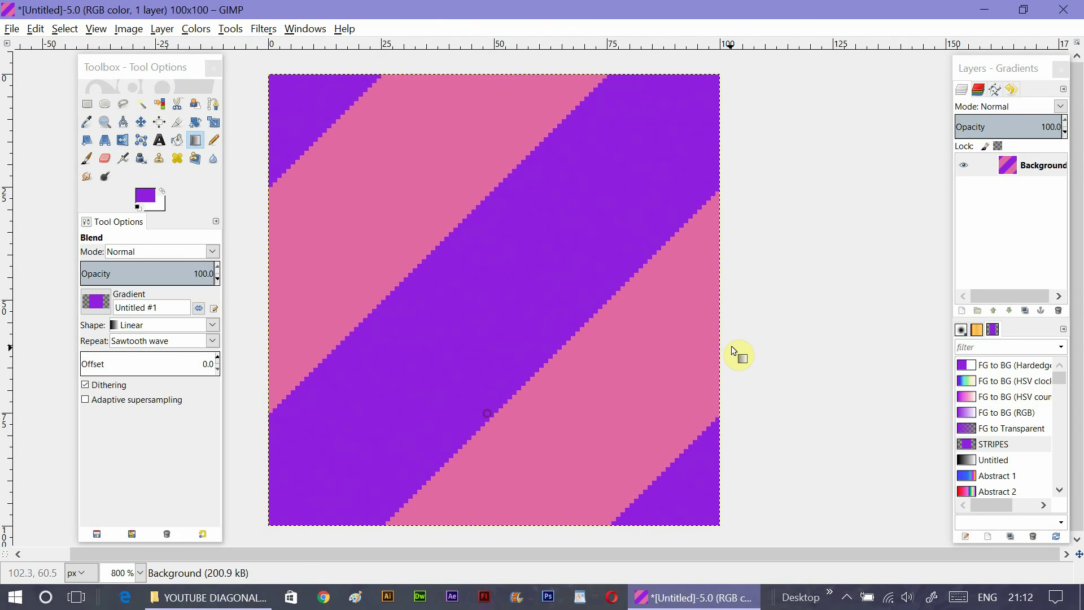
type("1000")
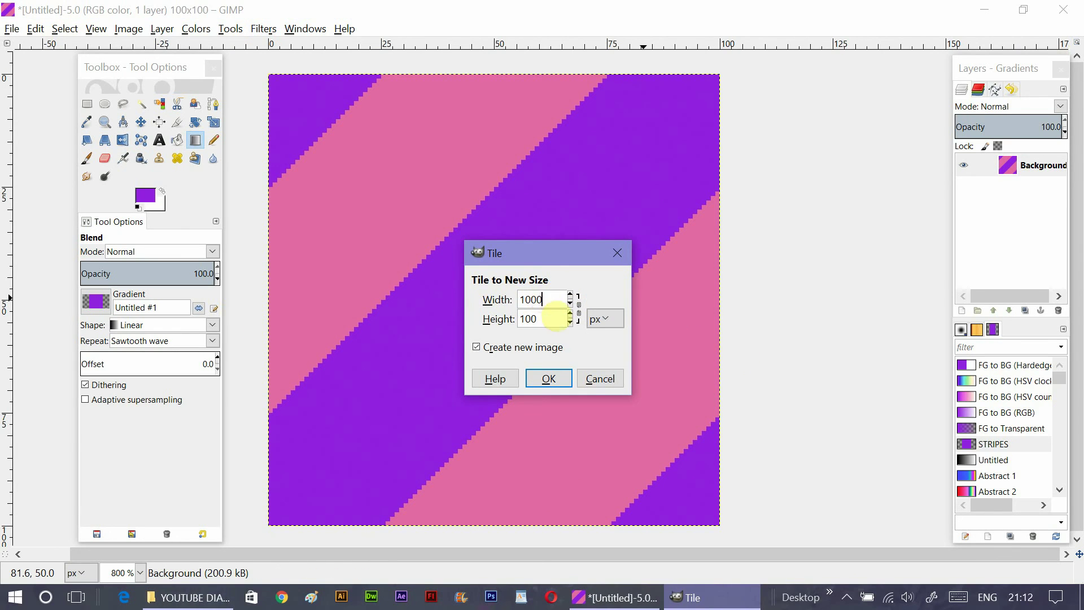
double_click(550, 318)
type("100.0")
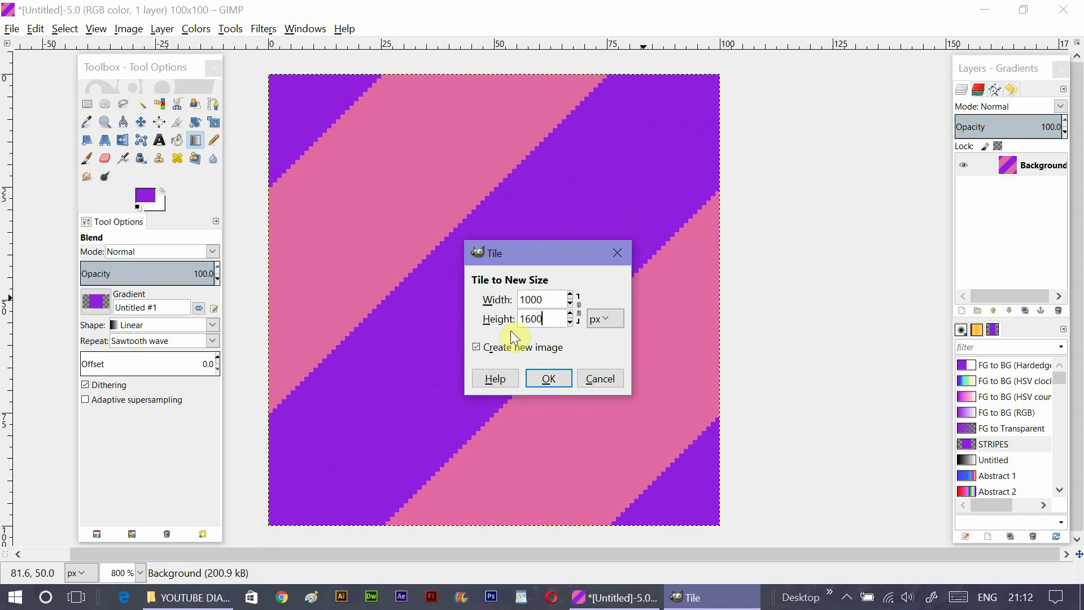
left_click(549, 378)
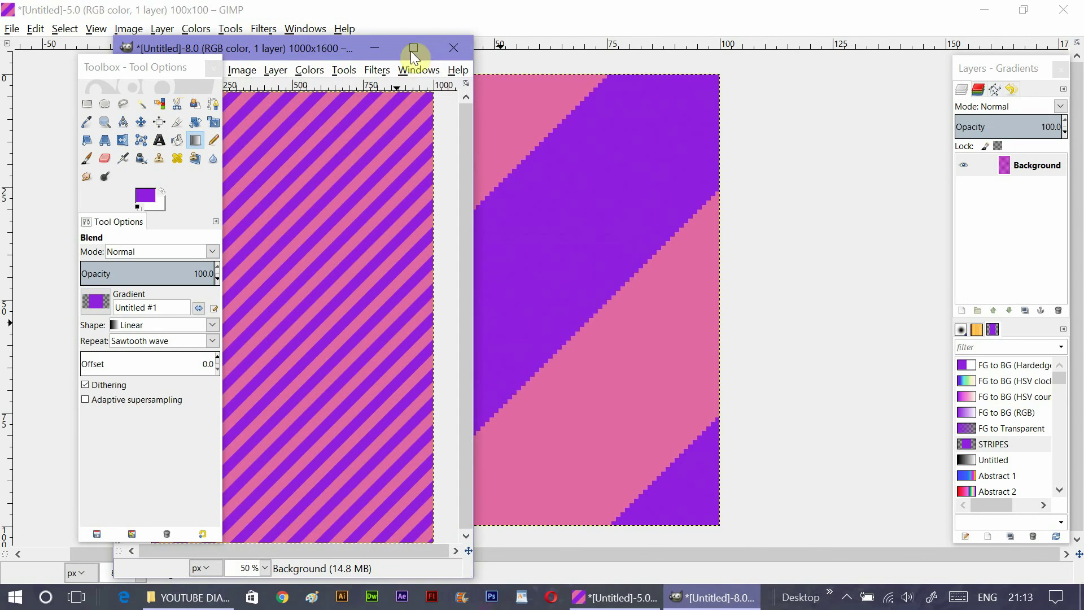
double_click(410, 50)
left_click(1067, 17)
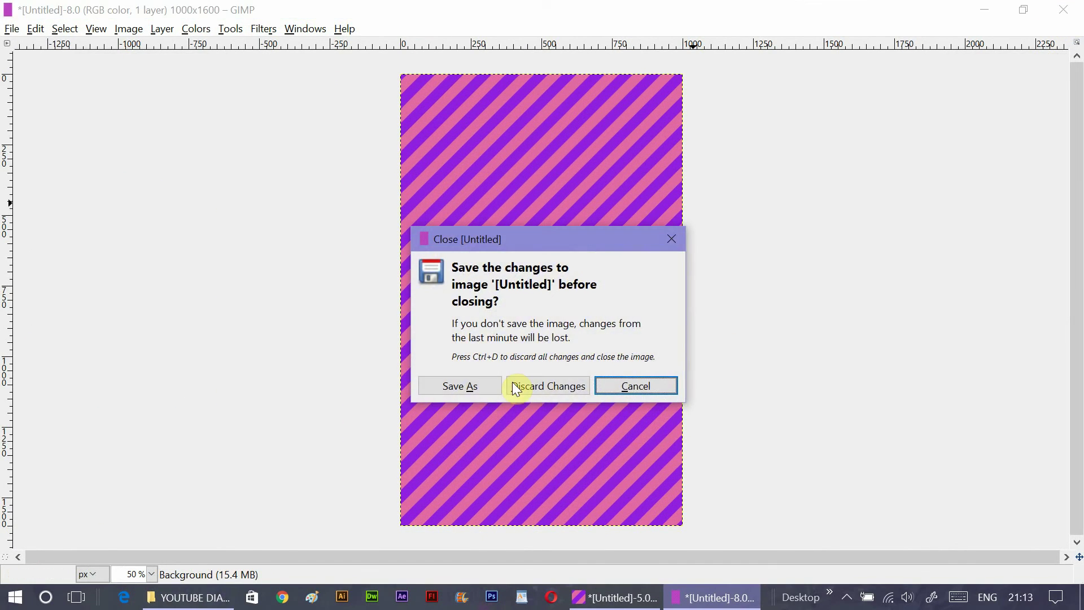
left_click(514, 383)
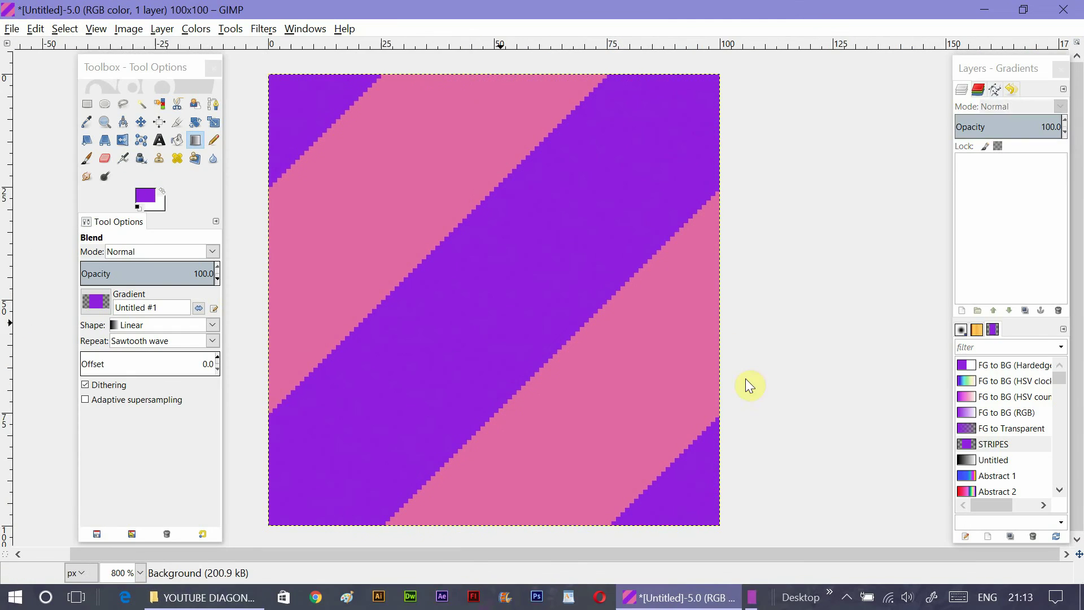
Open the File menu to reach Save As for the stripe tile.
left_click(12, 29)
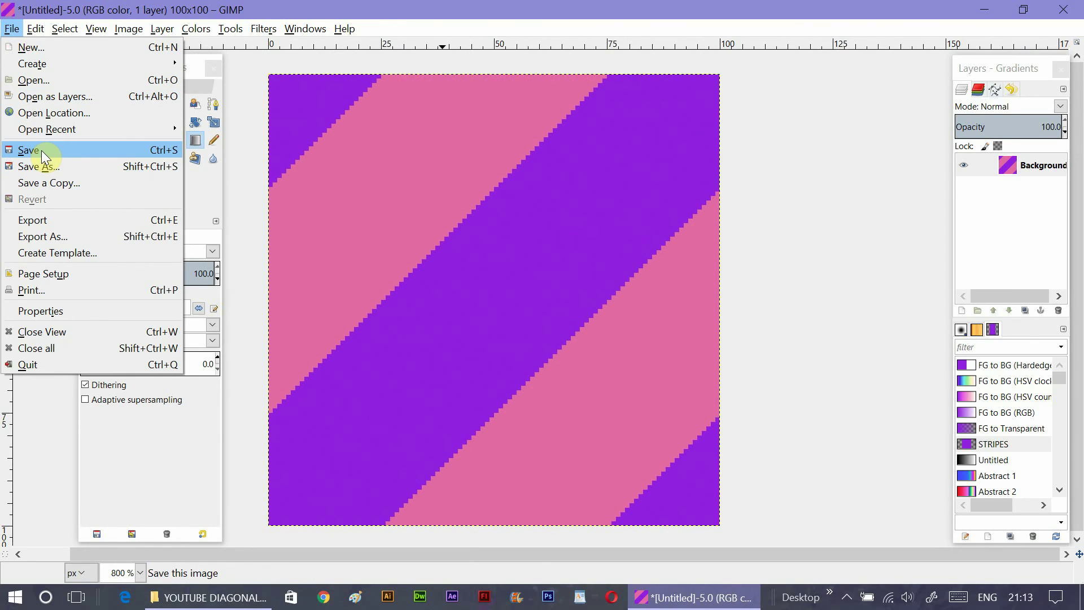